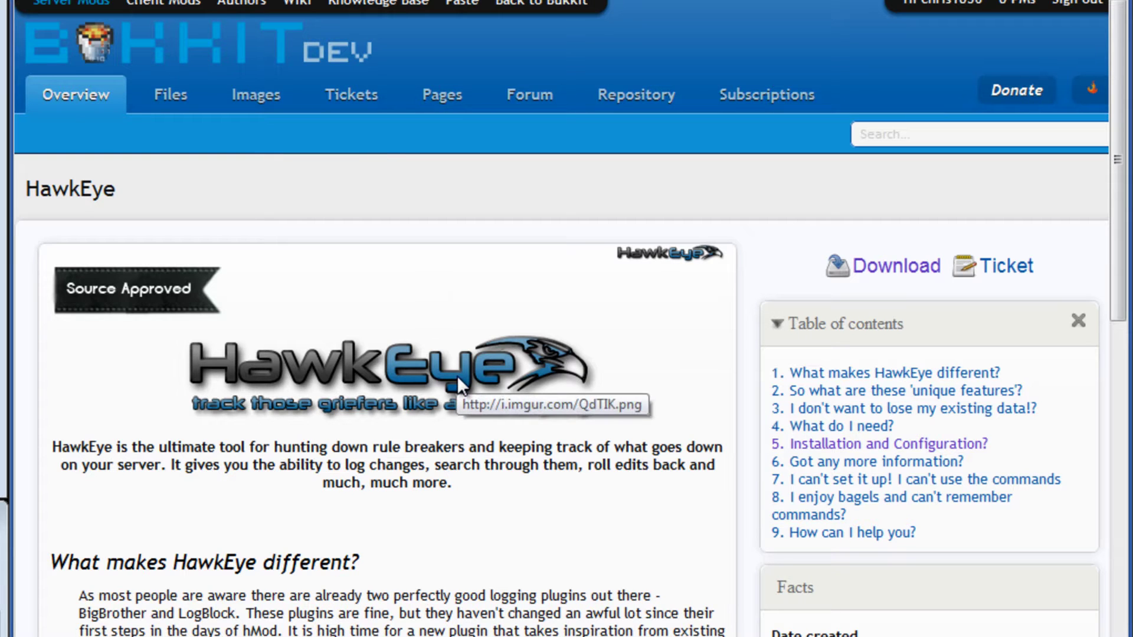
Step: Download HawkEye_v1.0.5.zip from its BukkitDev file page
click(890, 276)
scroll(803, 277, down, 5)
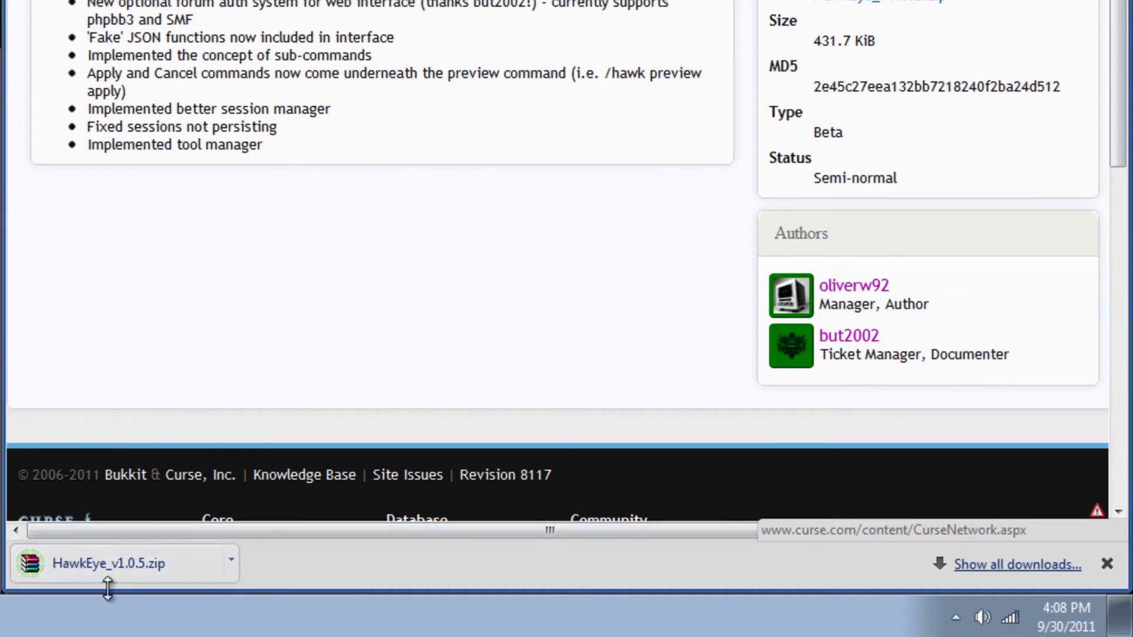
Step: Open HawkEye_v1.0.5.zip in WinRAR, dismiss the licence reminder, and select the cb1185 build
click(122, 583)
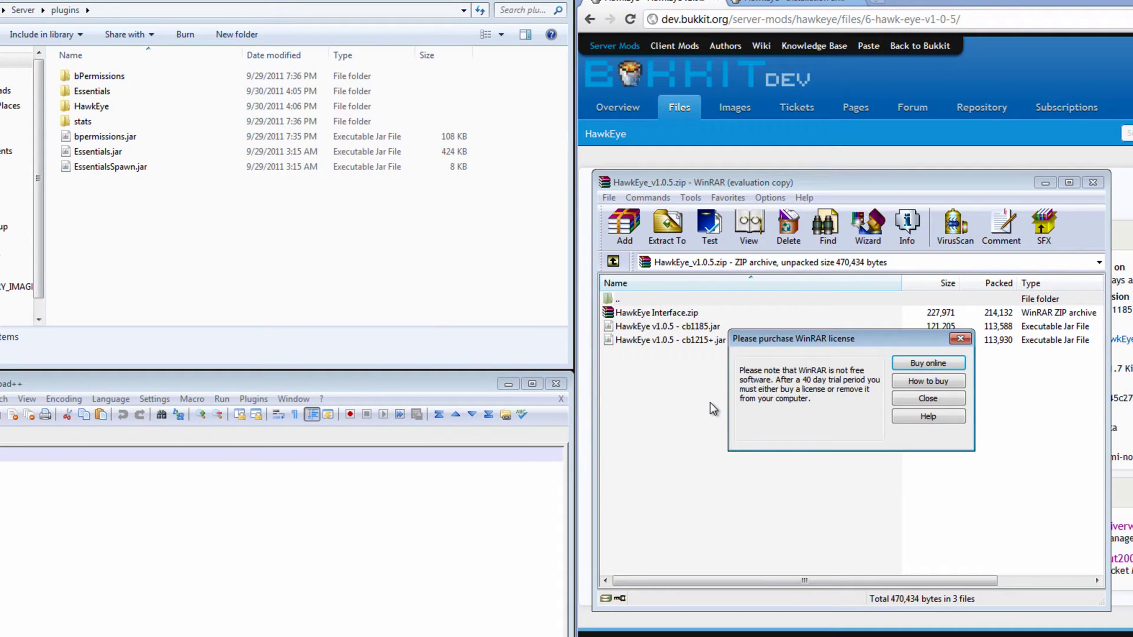
click(927, 399)
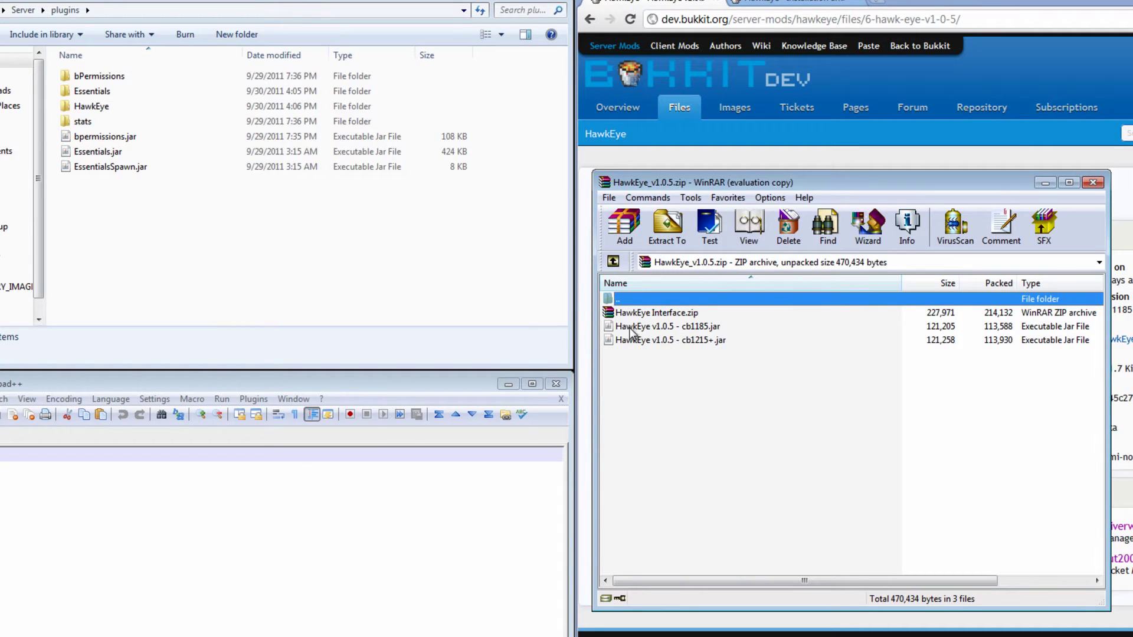
click(650, 327)
Step: Run the server once via RUN.bat, close its console, and open the plugins\HawkEye folder
click(234, 240)
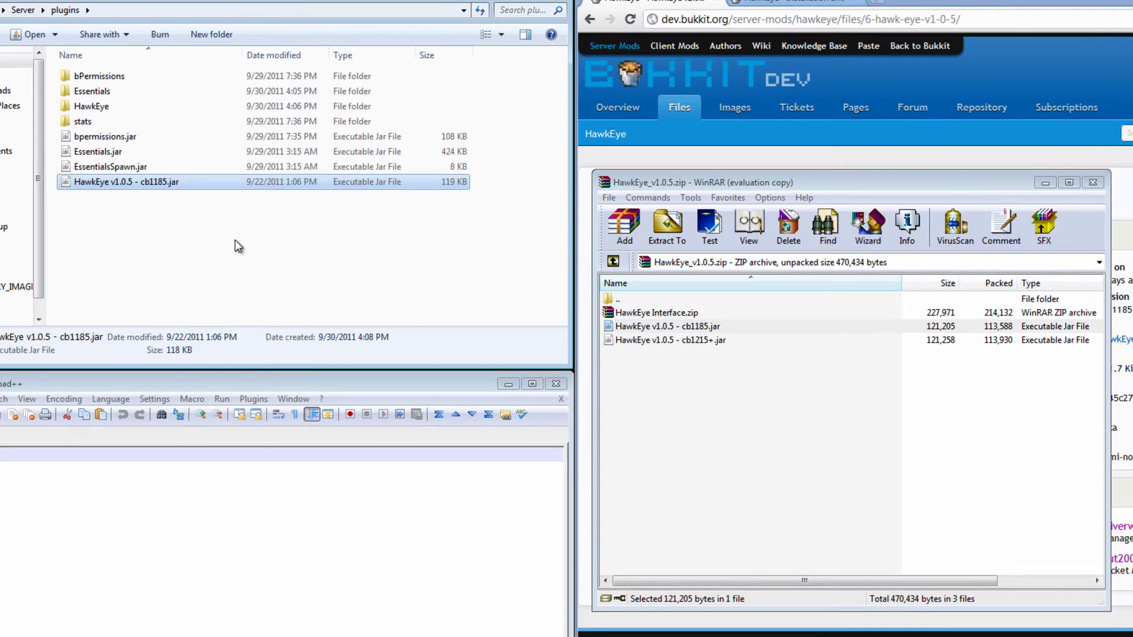
click(22, 10)
double_click(101, 278)
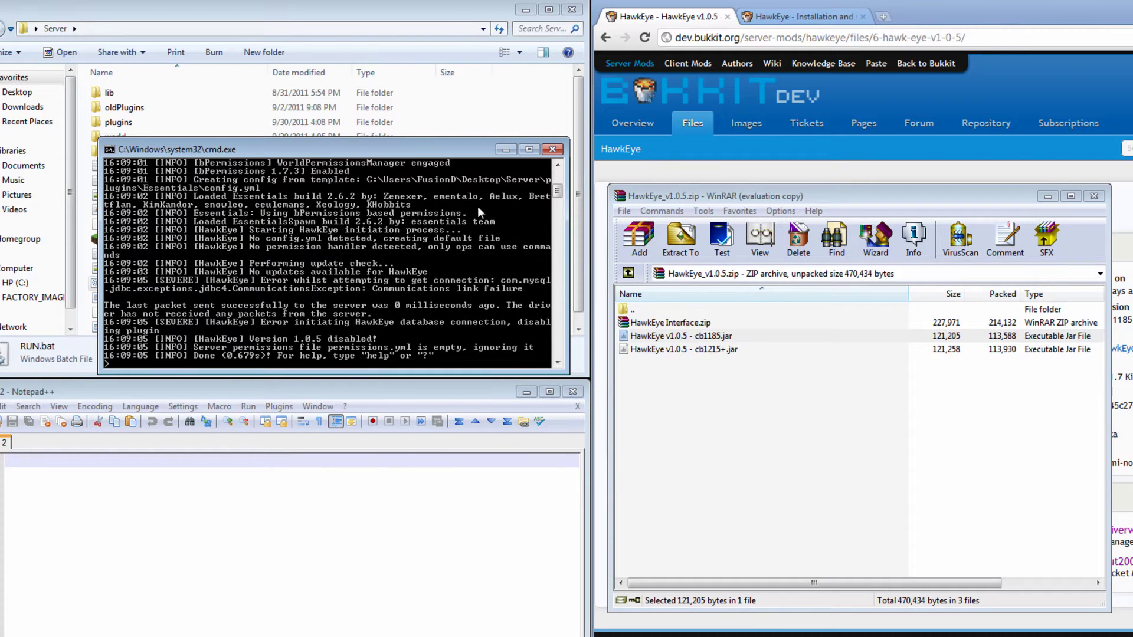
click(551, 149)
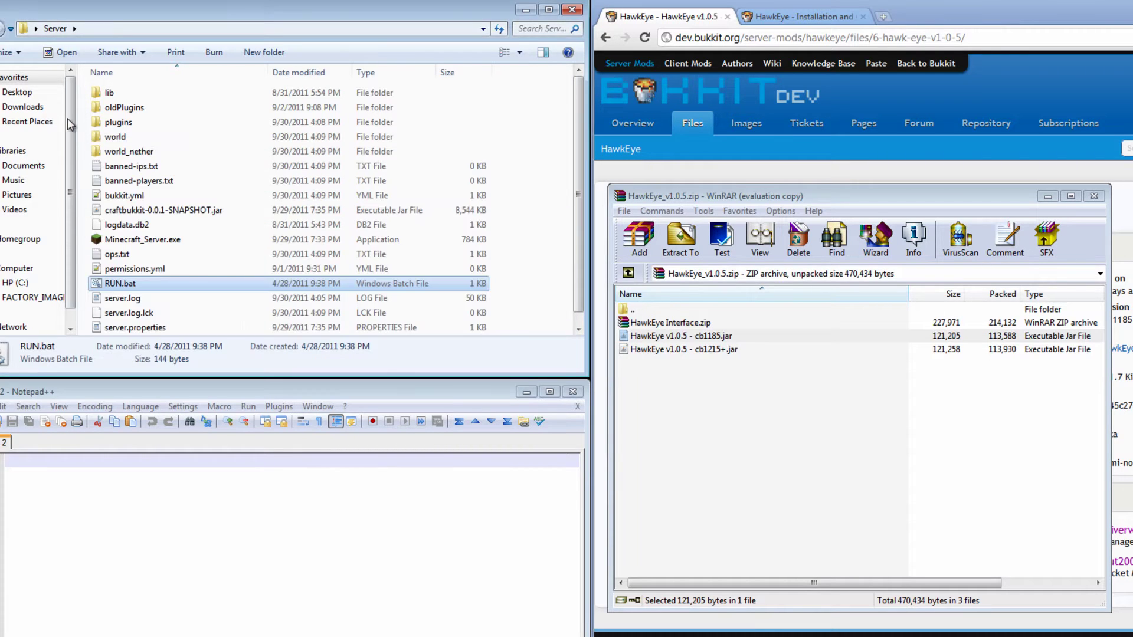
double_click(130, 125)
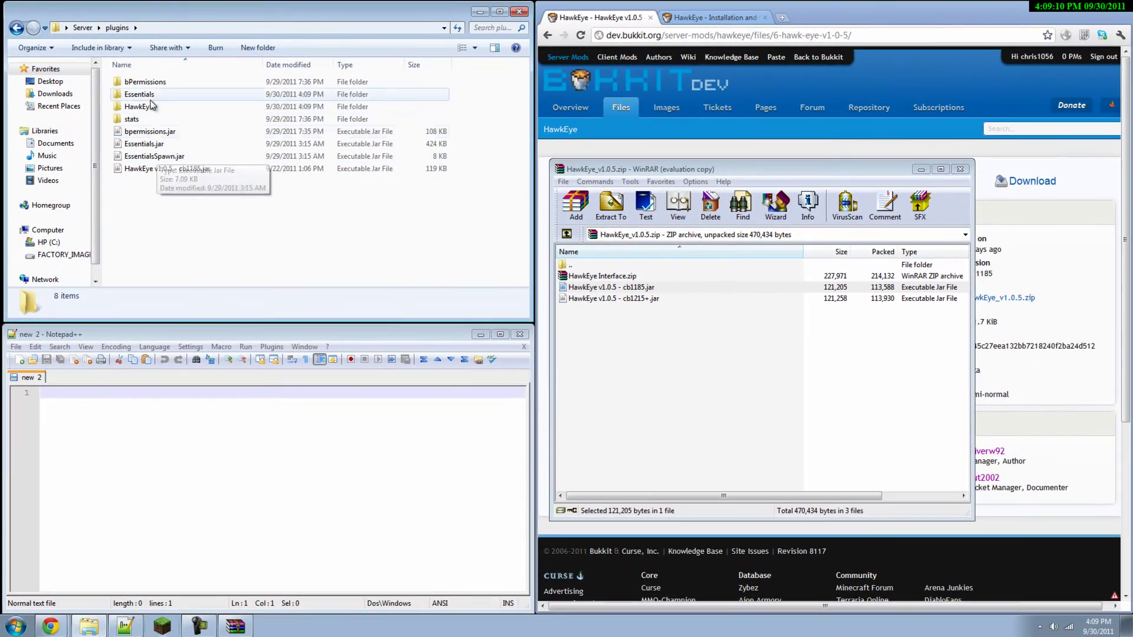
double_click(139, 107)
double_click(139, 83)
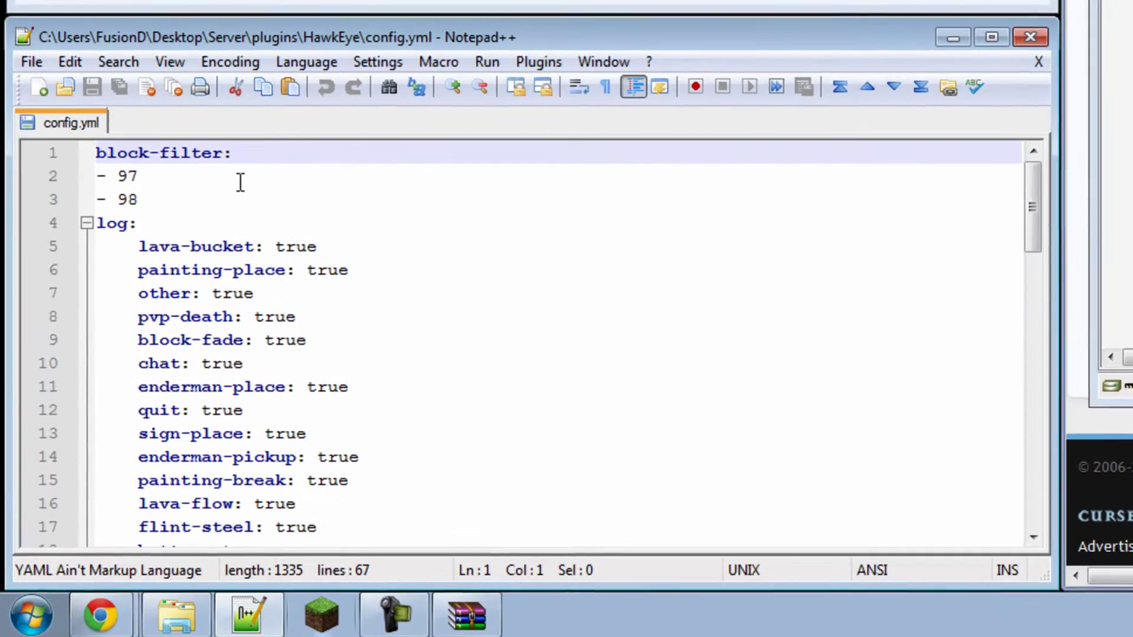
click(291, 156)
scroll(291, 157, down, 2)
scroll(291, 255, up, 1)
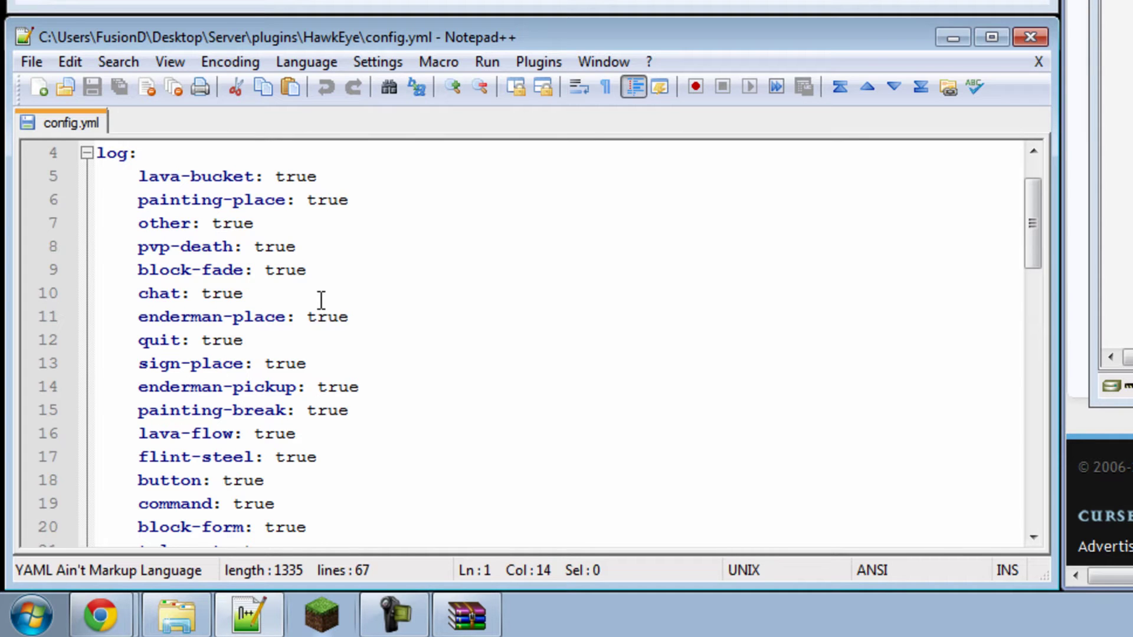
scroll(321, 300, down, 2)
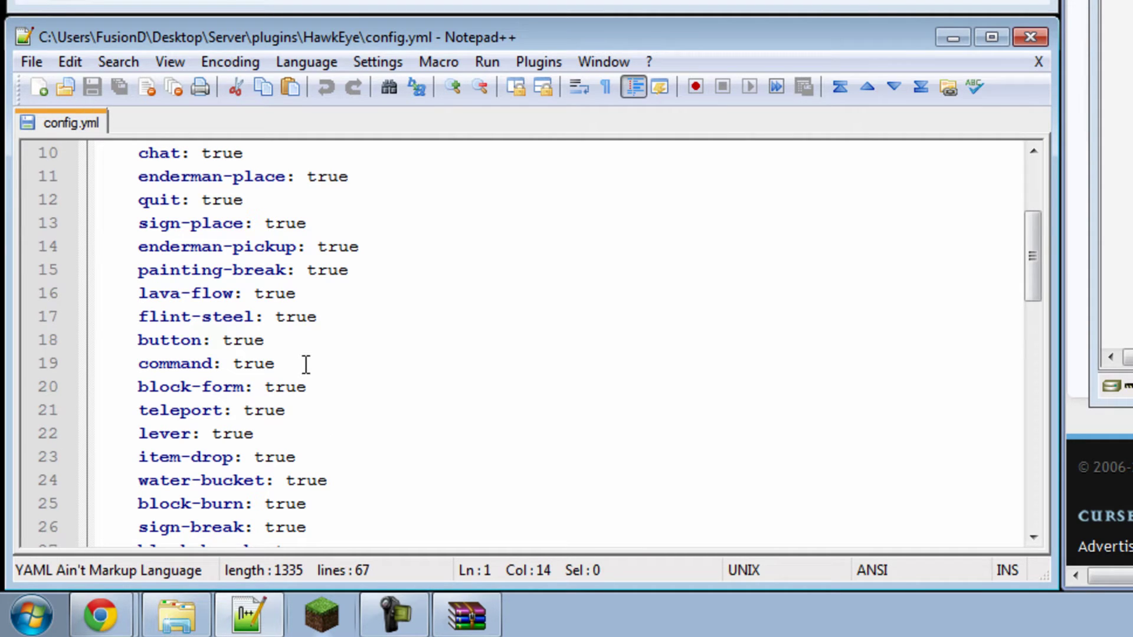
scroll(307, 365, down, 7)
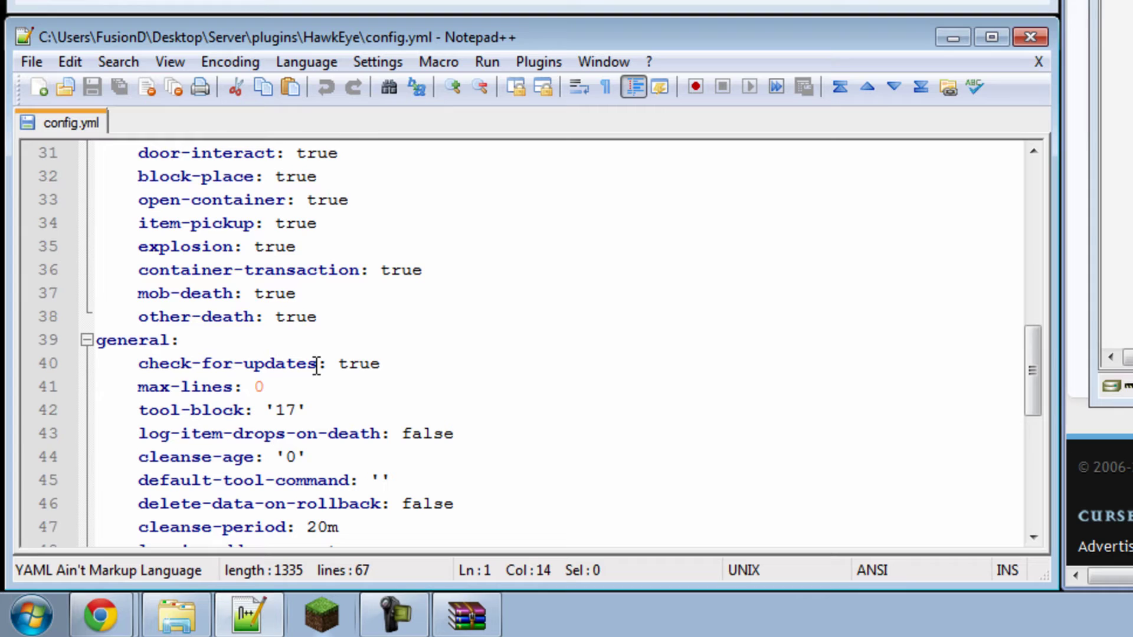
scroll(473, 384, down, 5)
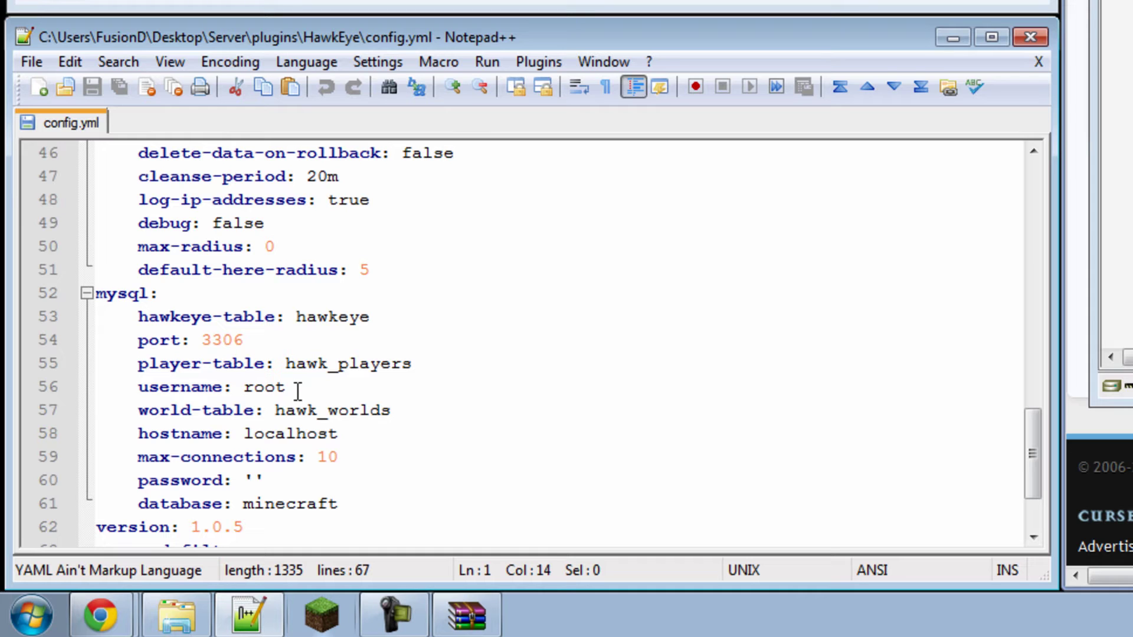
Step: Set the MySQL username to chriswoo_hawktut and use it as the database name too
drag(298, 391, 244, 387)
text(chriswoo)
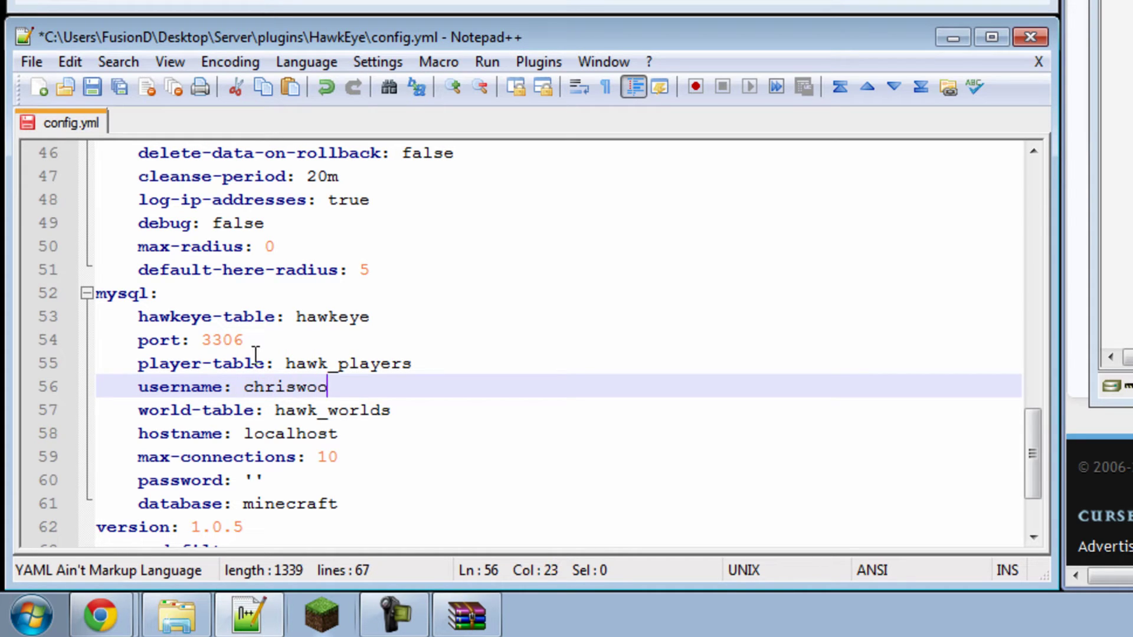
text(_hawktut)
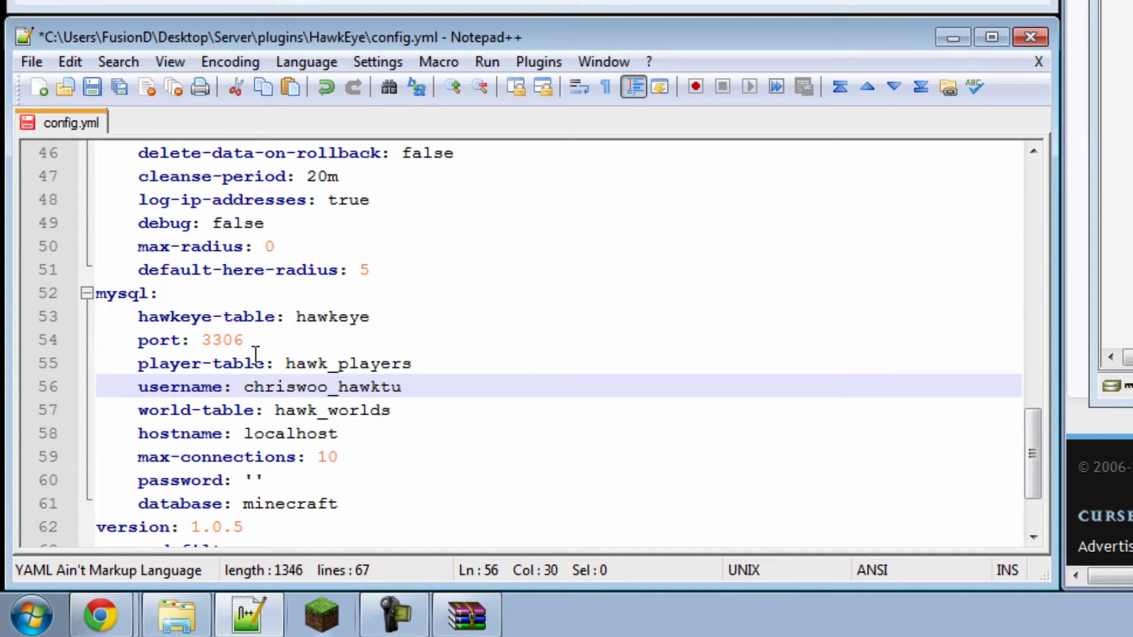
key(shift+Left)
key(shift+Left)
key(shift+Left)
key(shift+Left)
key(shift+Left)
key(shift+Left)
key(shift+Left)
key(shift+Left)
key(shift+Left)
key(shift+Left)
key(shift+Left)
key(shift+Left)
key(shift+Left)
key(shift+Left)
key(shift+Left)
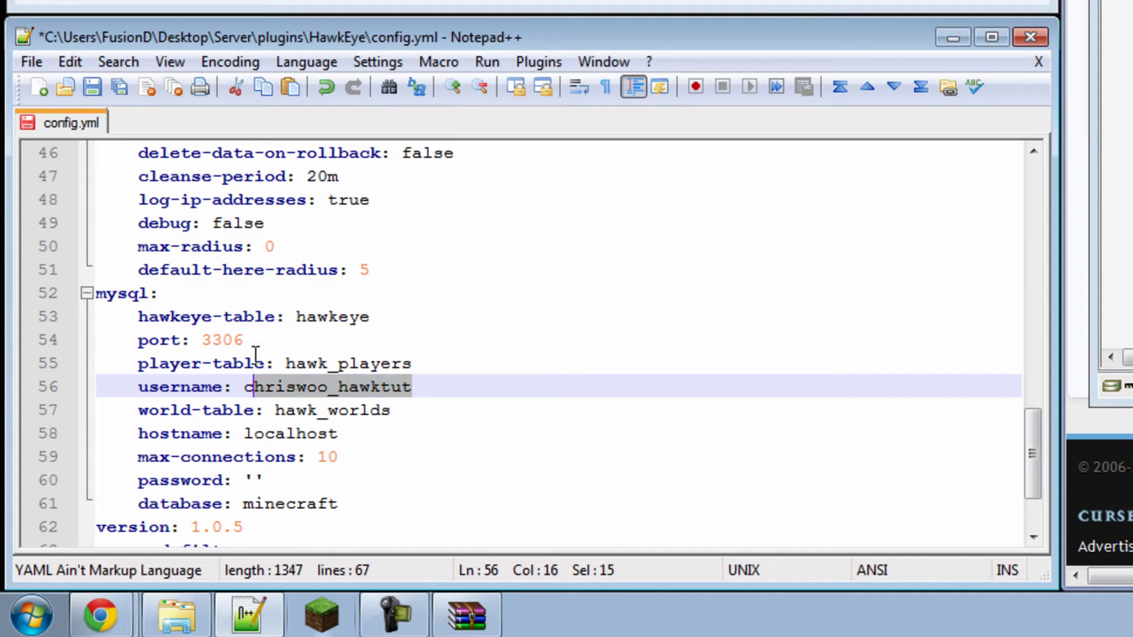
key(shift+Left)
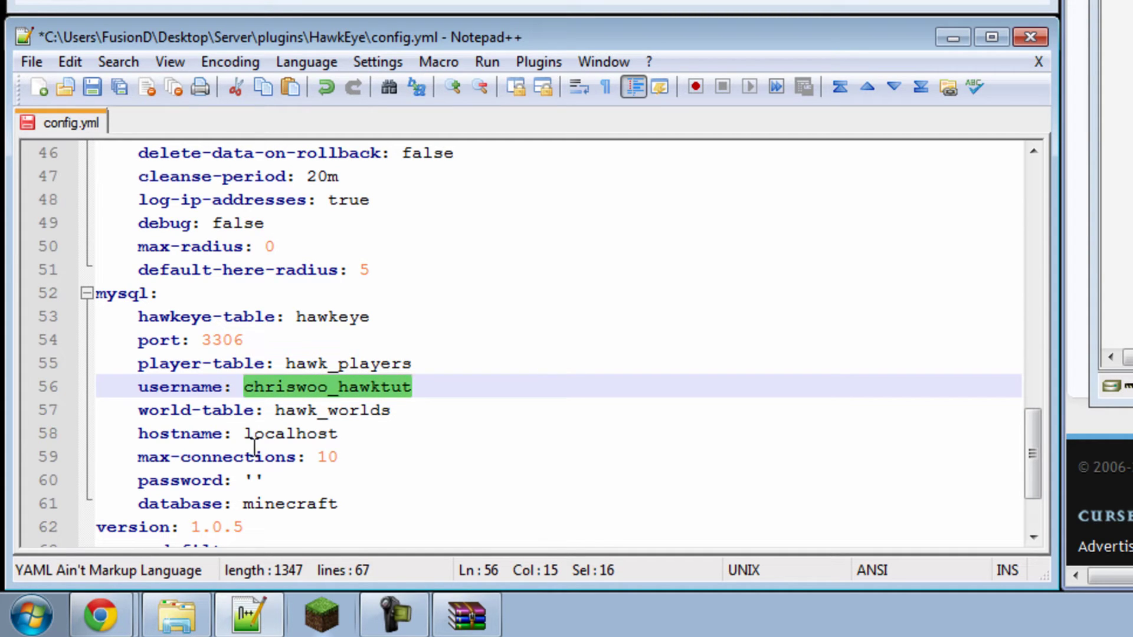
key(ctrl+c)
drag(244, 503, 338, 504)
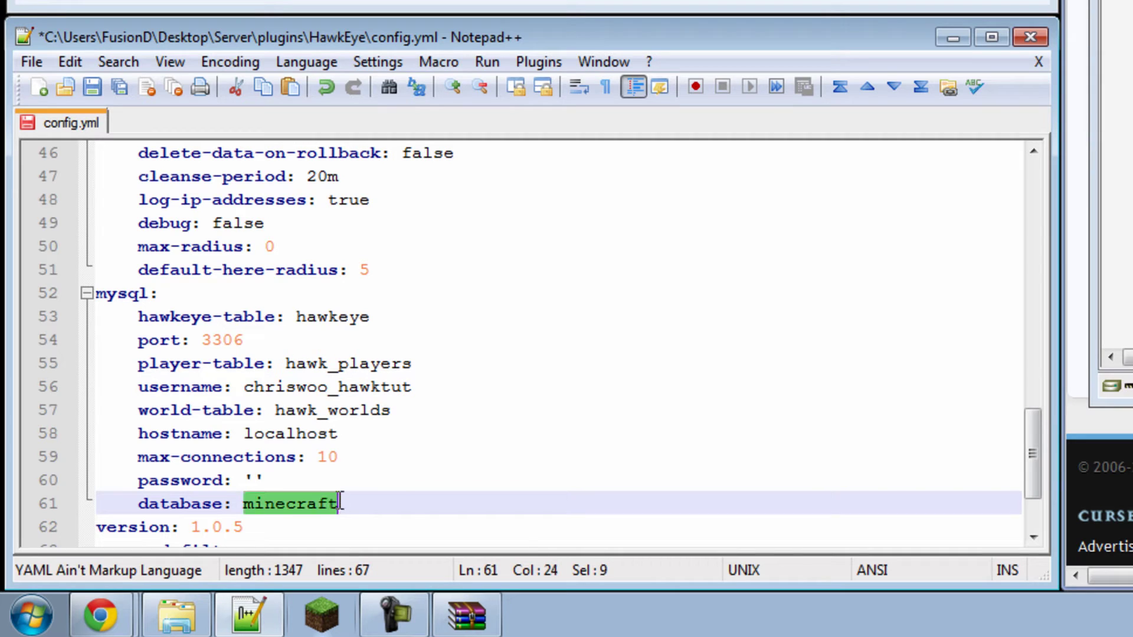
key(ctrl+v)
Step: Change the hostname from localhost to chriswood.org and enter the database password
click(245, 433)
click(253, 433)
click(245, 433)
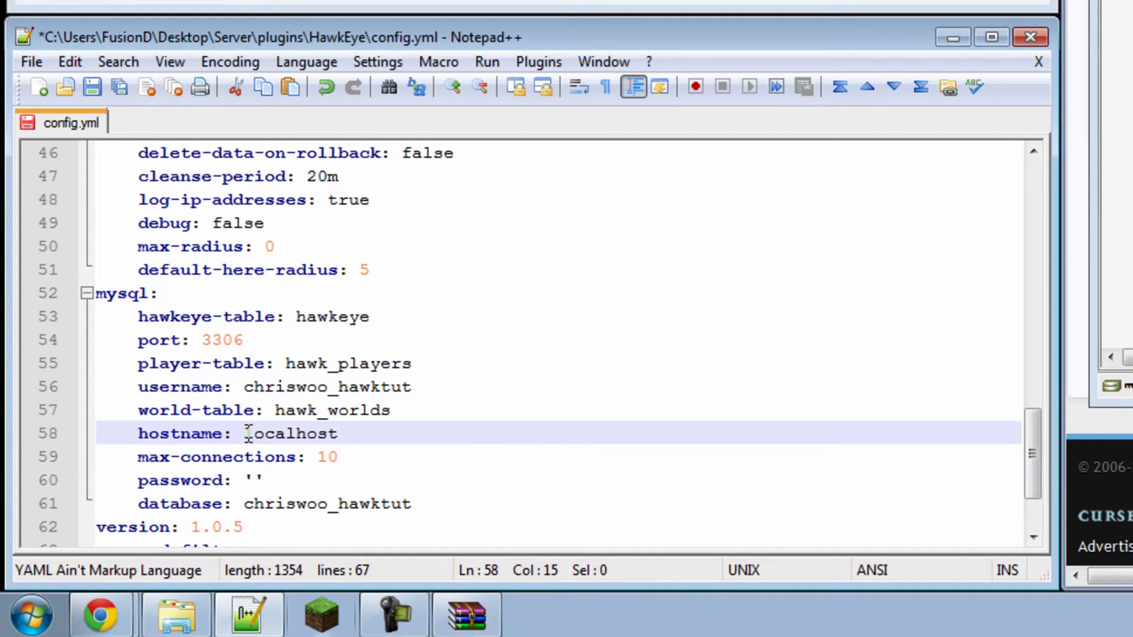
double_click(246, 433)
text(chris)
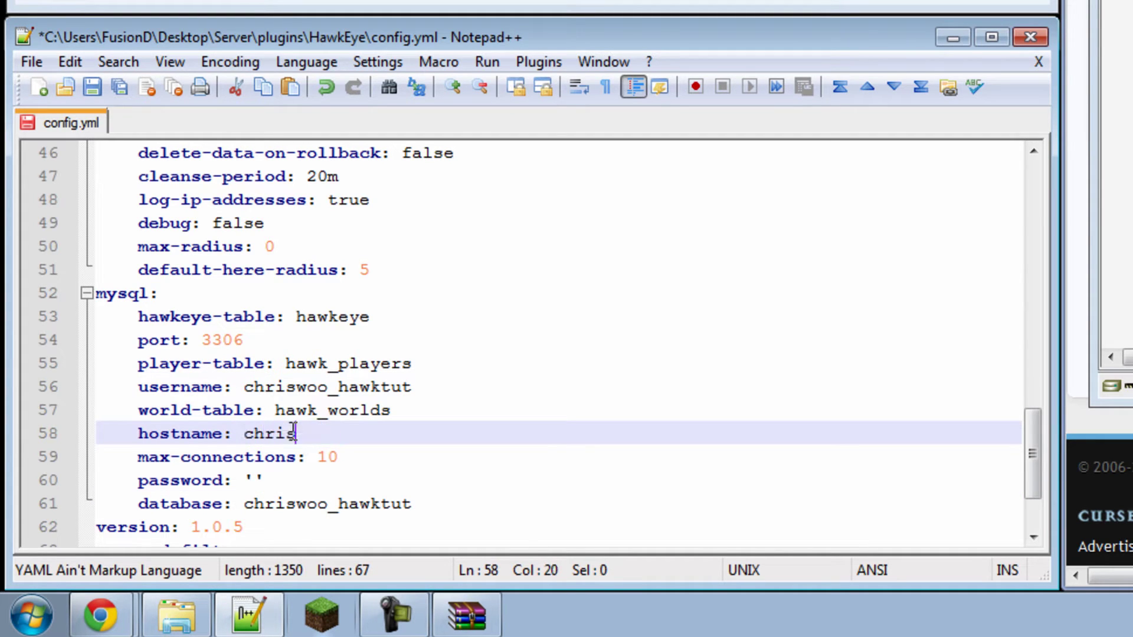
text(wood.org)
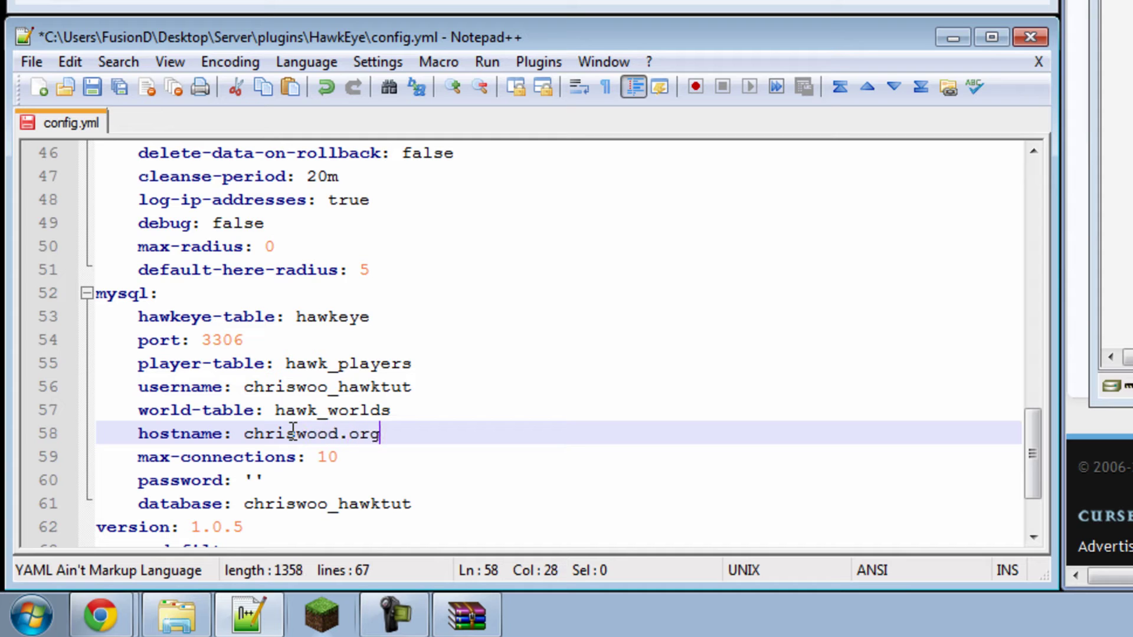
click(252, 480)
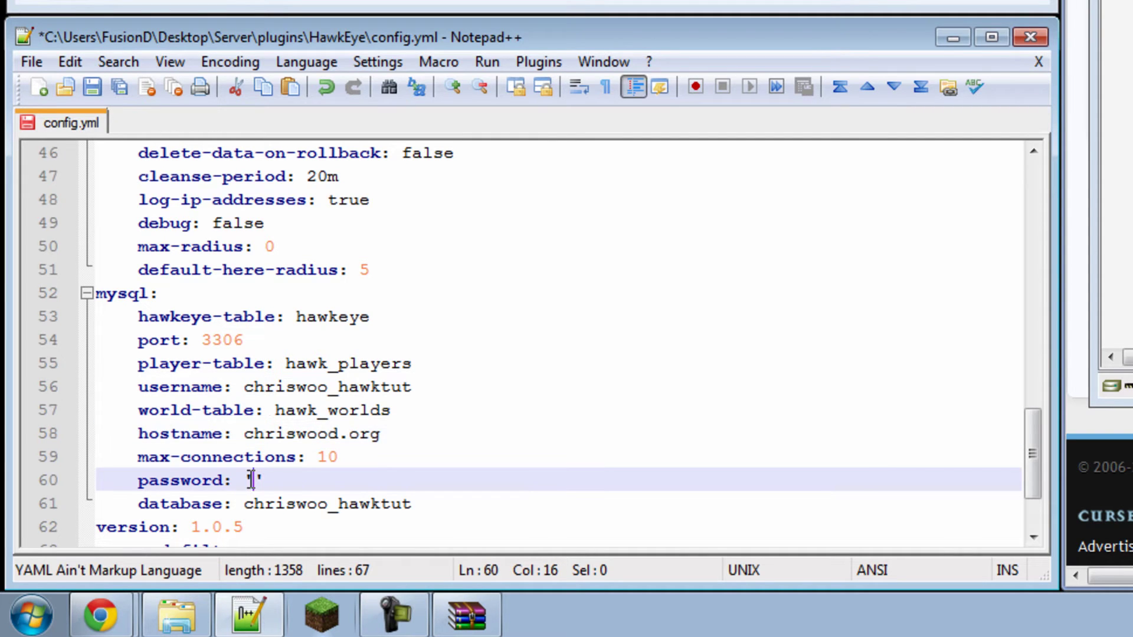
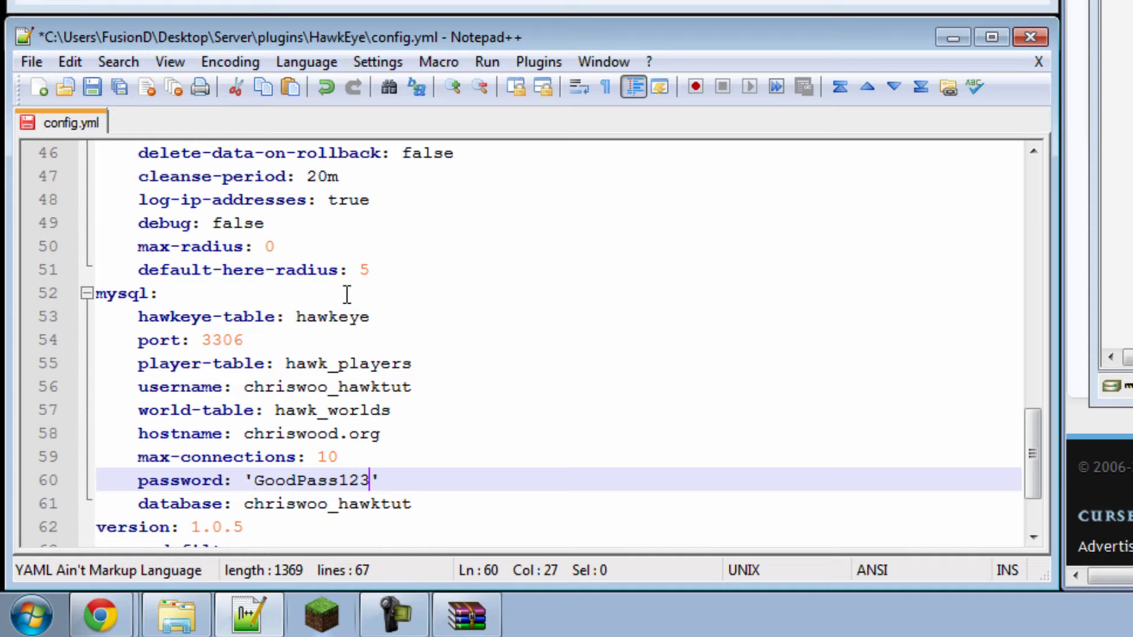
scroll(304, 432, down, 1)
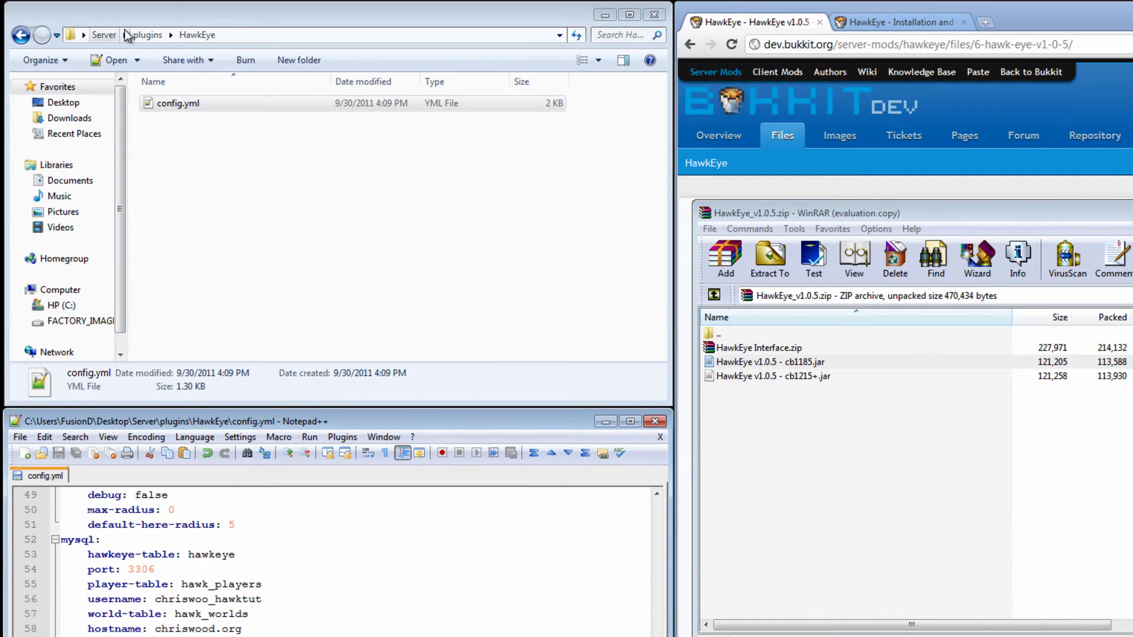
Step: Save config.yml and restart the server with RUN.bat from the Server folder
key(ctrl+s)
key(alt+Up)
key(alt+Up)
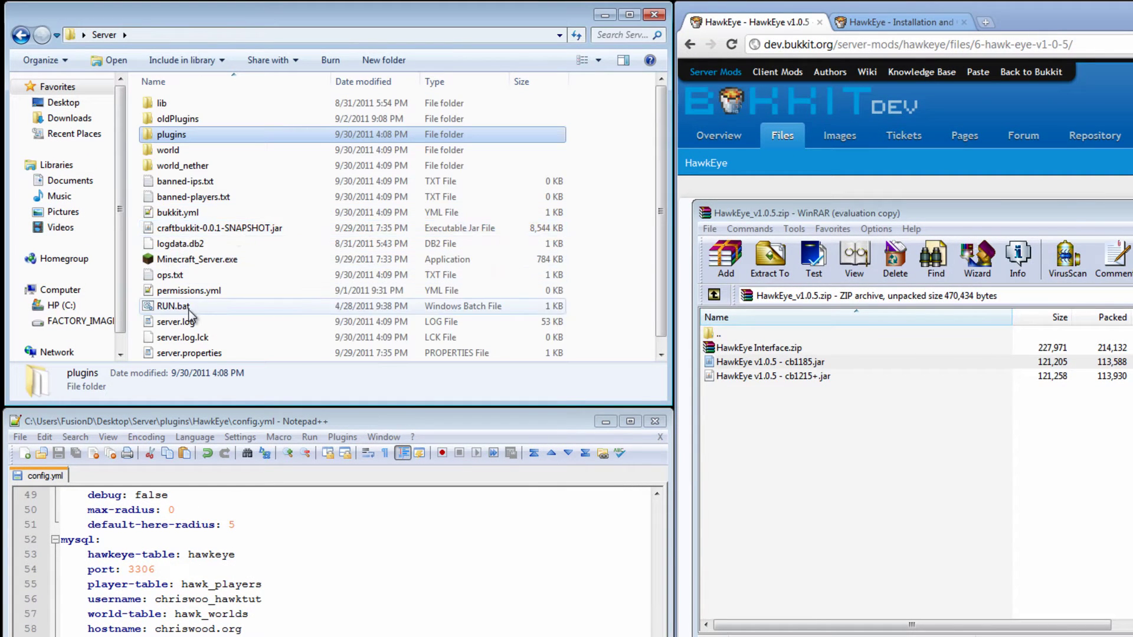
click(189, 310)
double_click(189, 311)
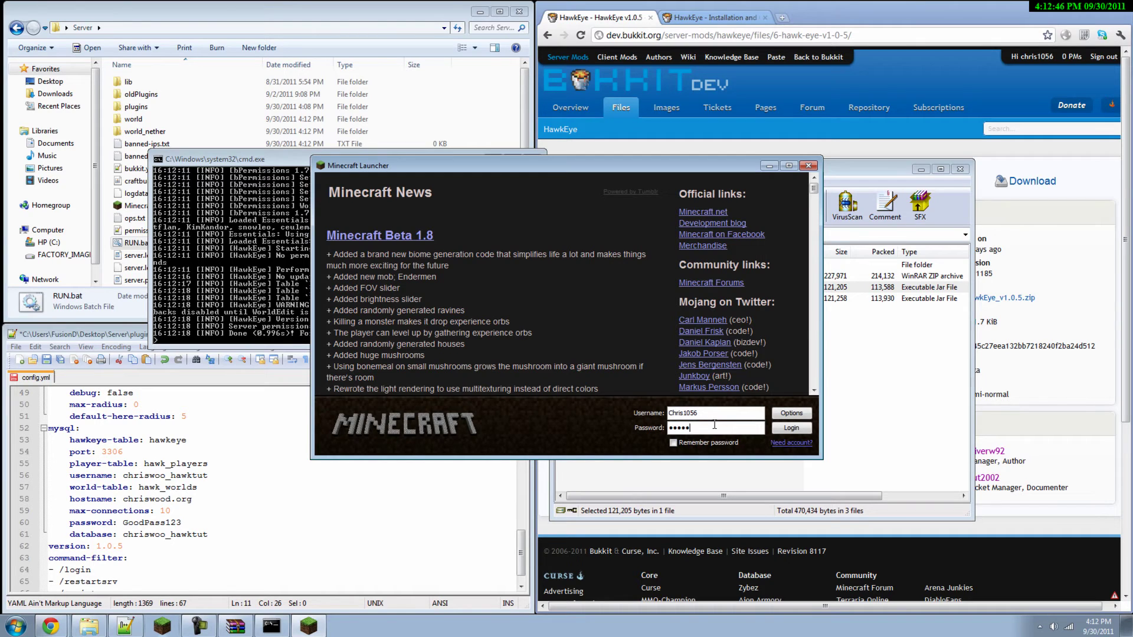
Step: Log in to the launcher and join the multiplayer server at localhost
key(Return)
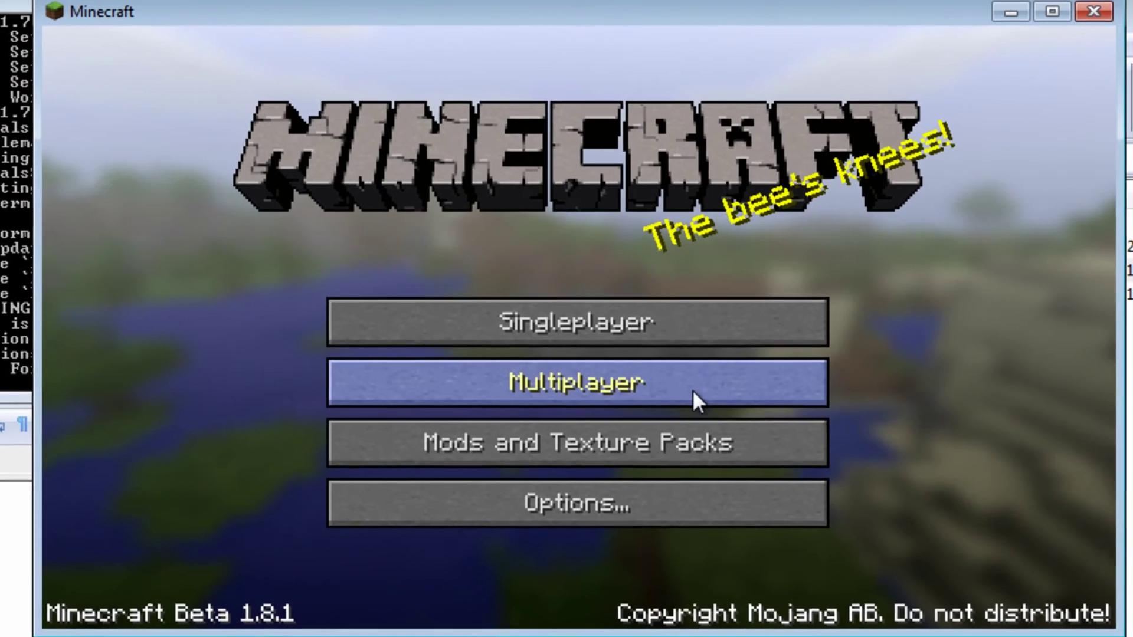
click(705, 392)
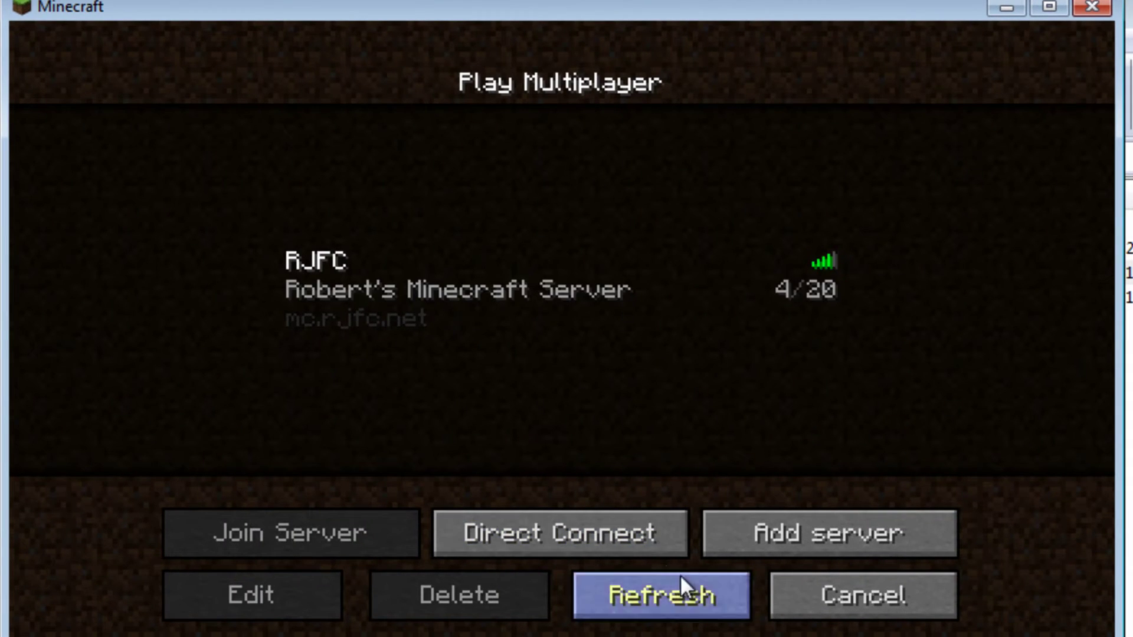
click(624, 543)
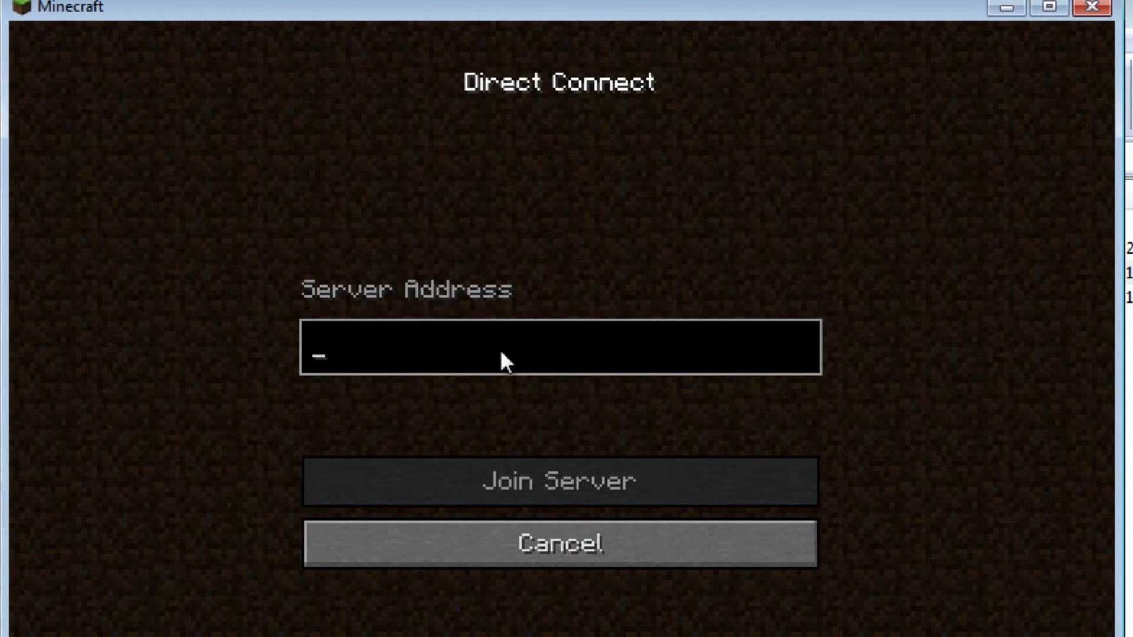
text(localhost)
key(Return)
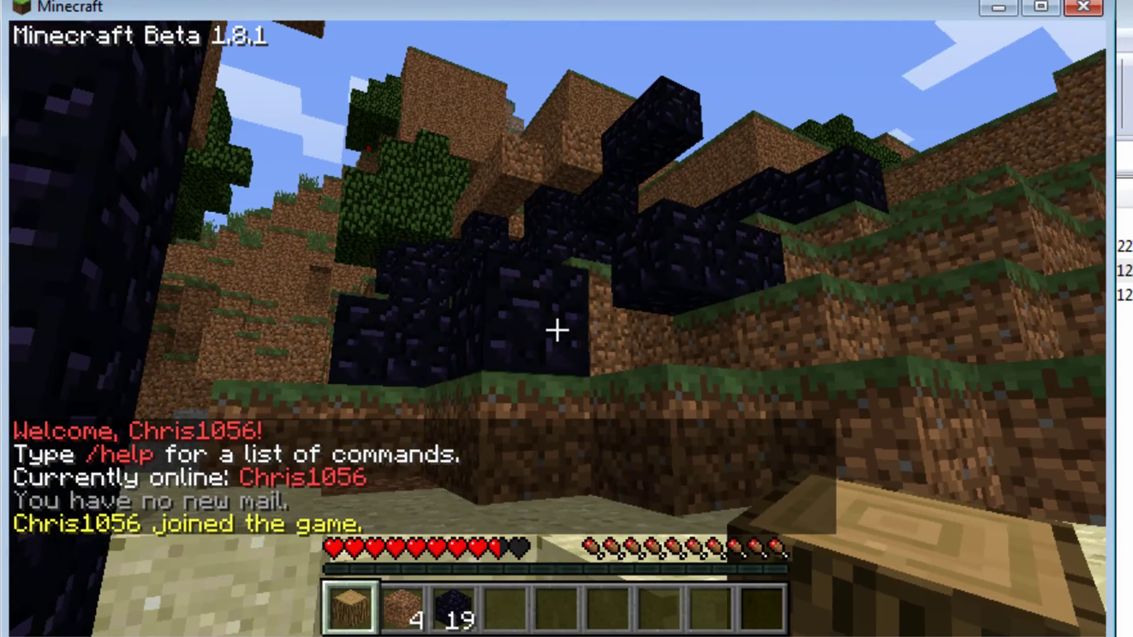
Step: Mine several dirt and grass blocks out of the cliff wall bare-handed
key(4)
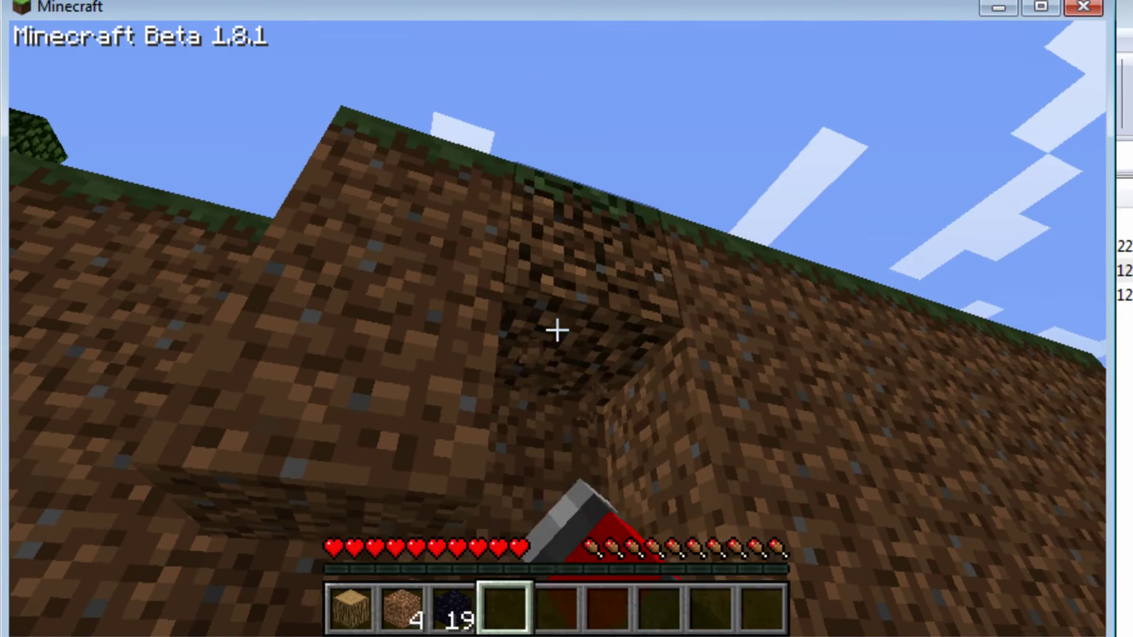
click(558, 331)
click(557, 331)
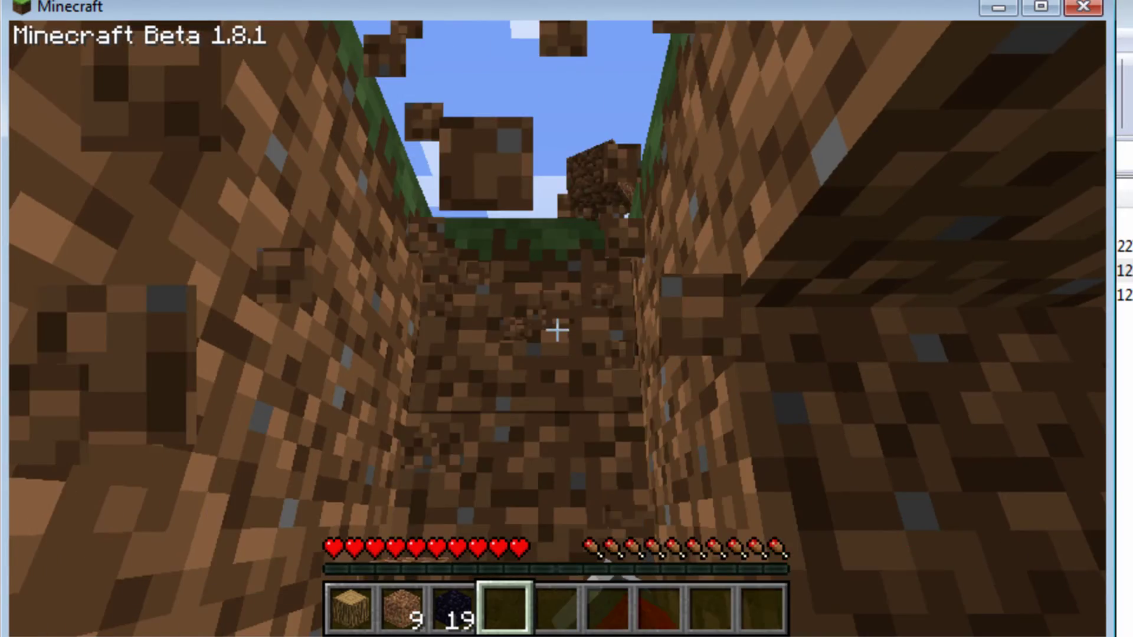
key(w)
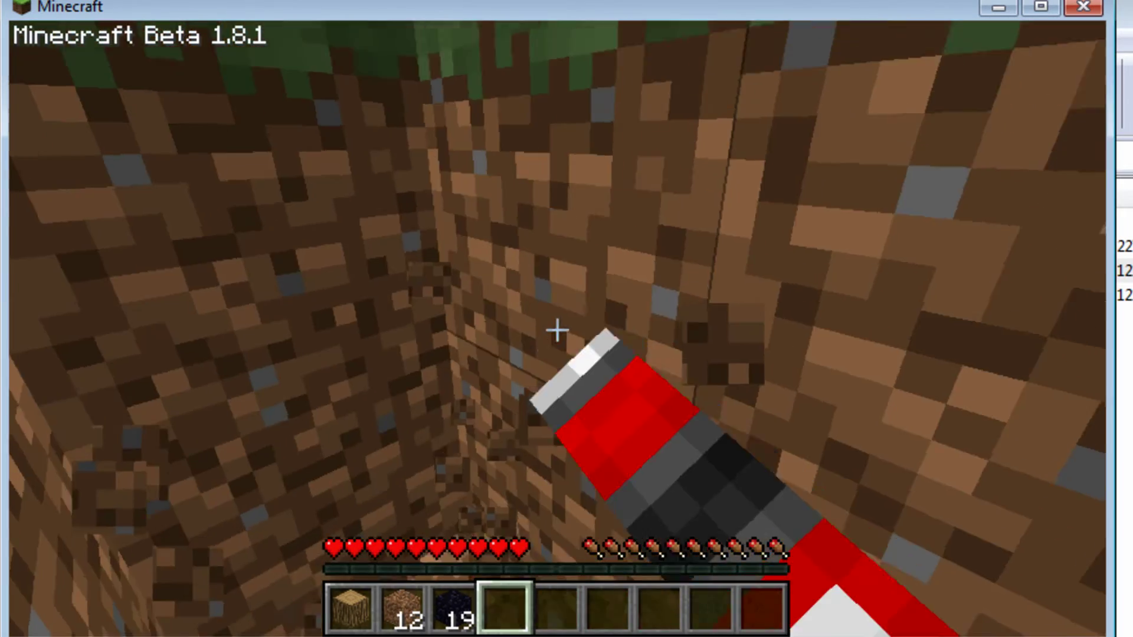
click(558, 331)
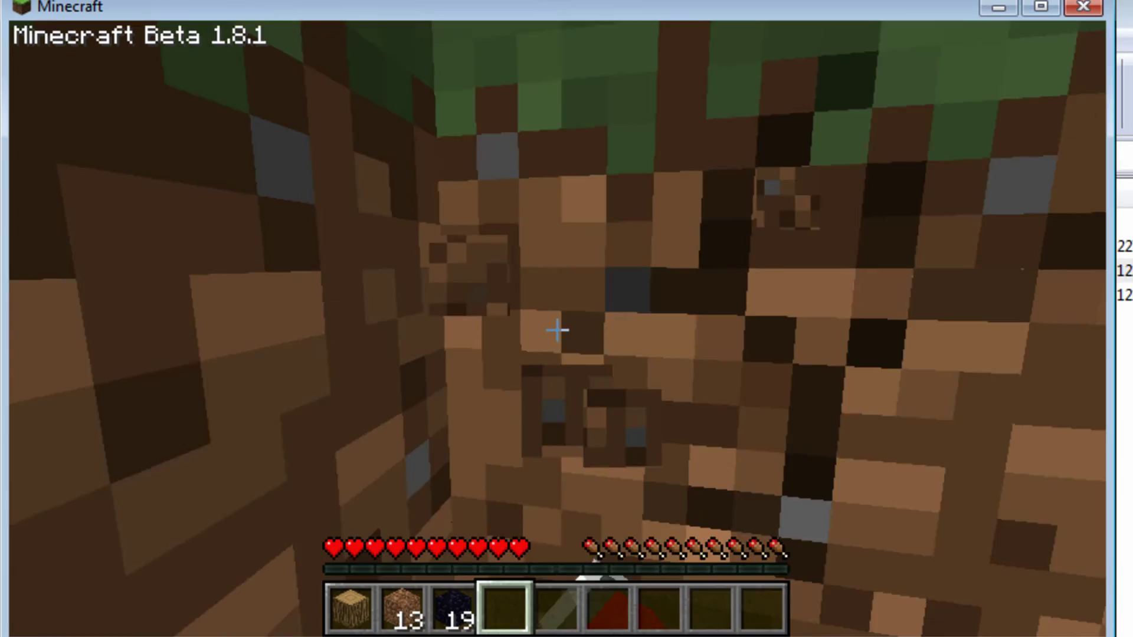
click(557, 331)
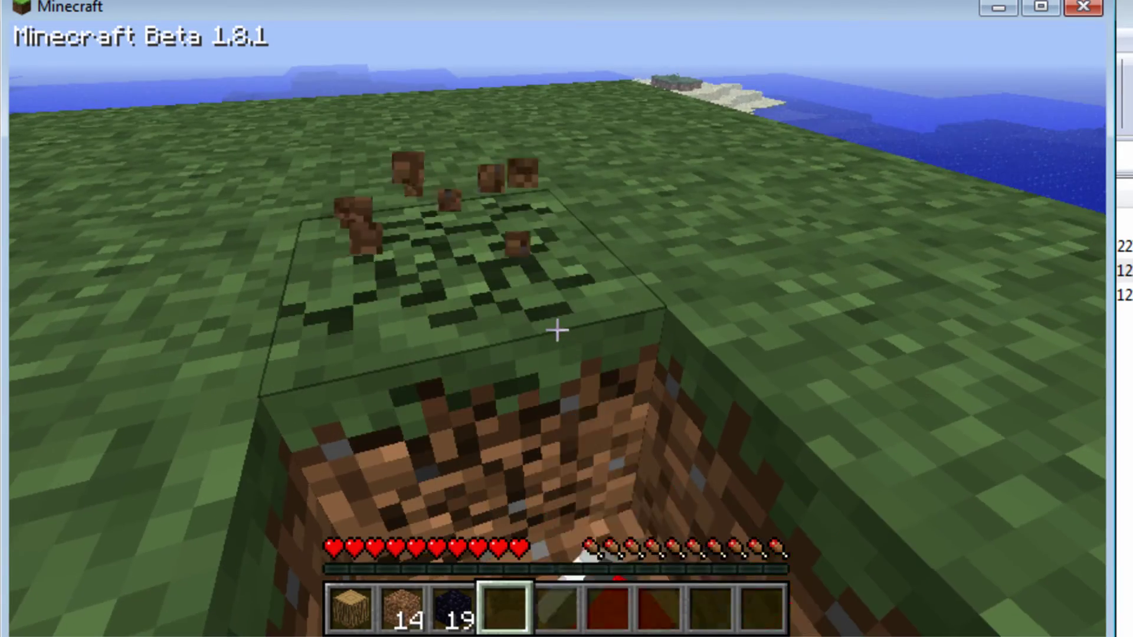
click(558, 331)
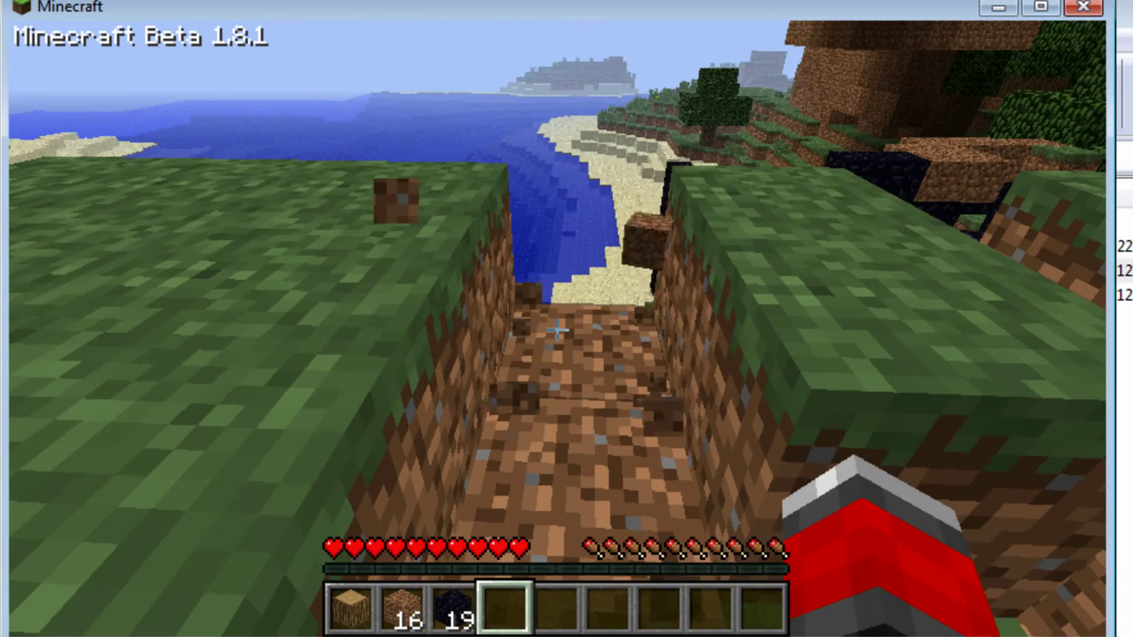
Step: Place three obsidian blocks in the gaps, dig another dirt block, and climb out
scroll(557, 331, up, 1)
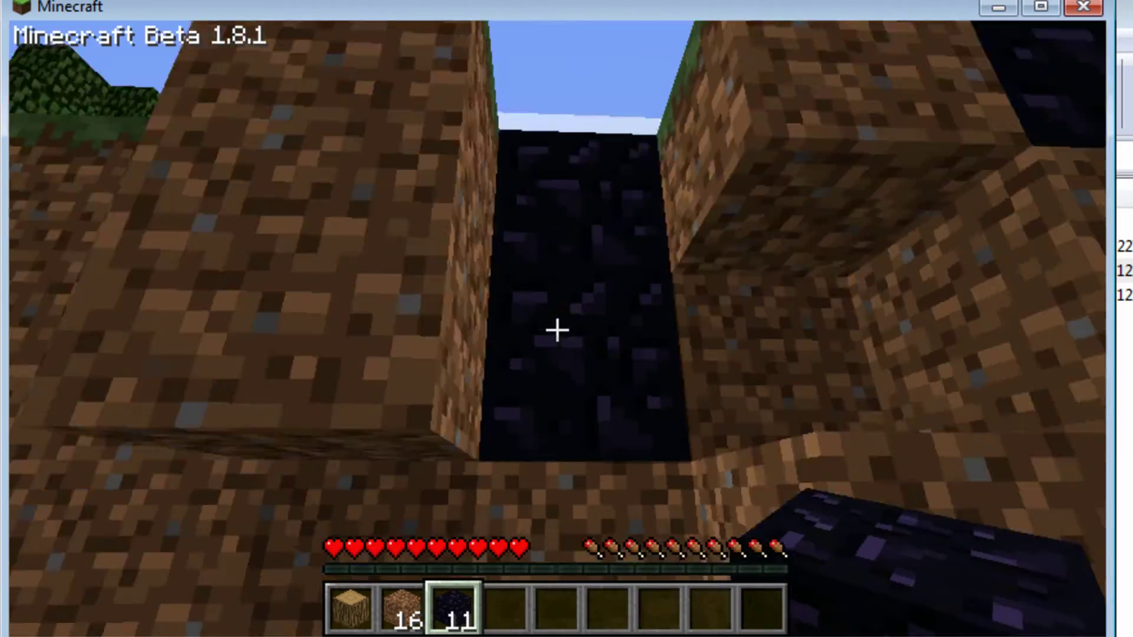
right_click(557, 330)
right_click(557, 330)
right_click(557, 331)
right_click(557, 330)
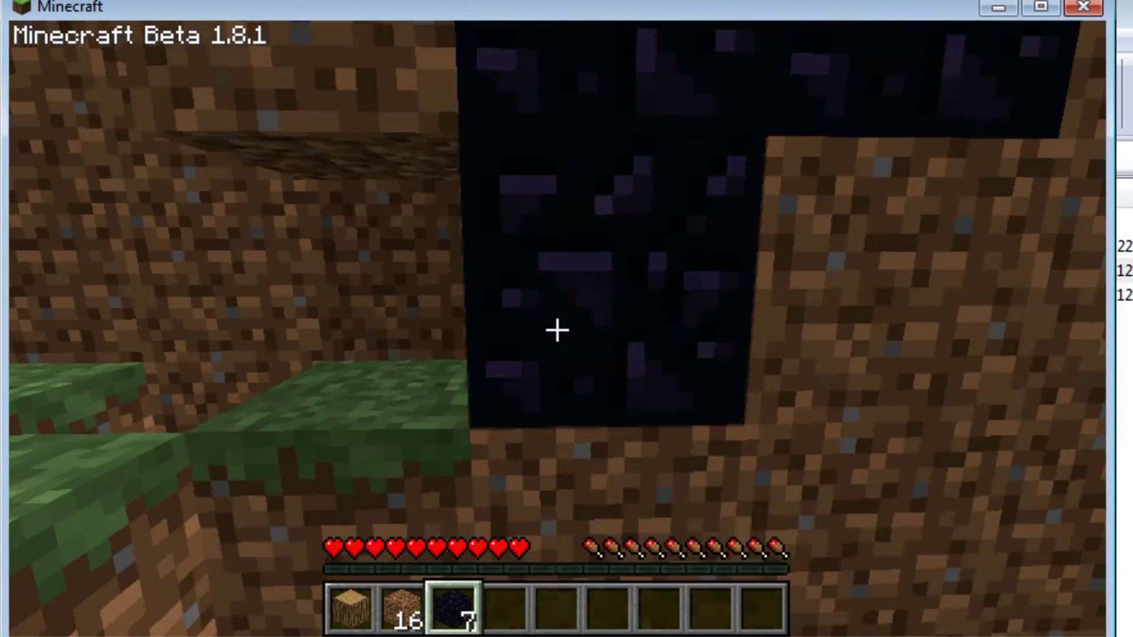
right_click(557, 330)
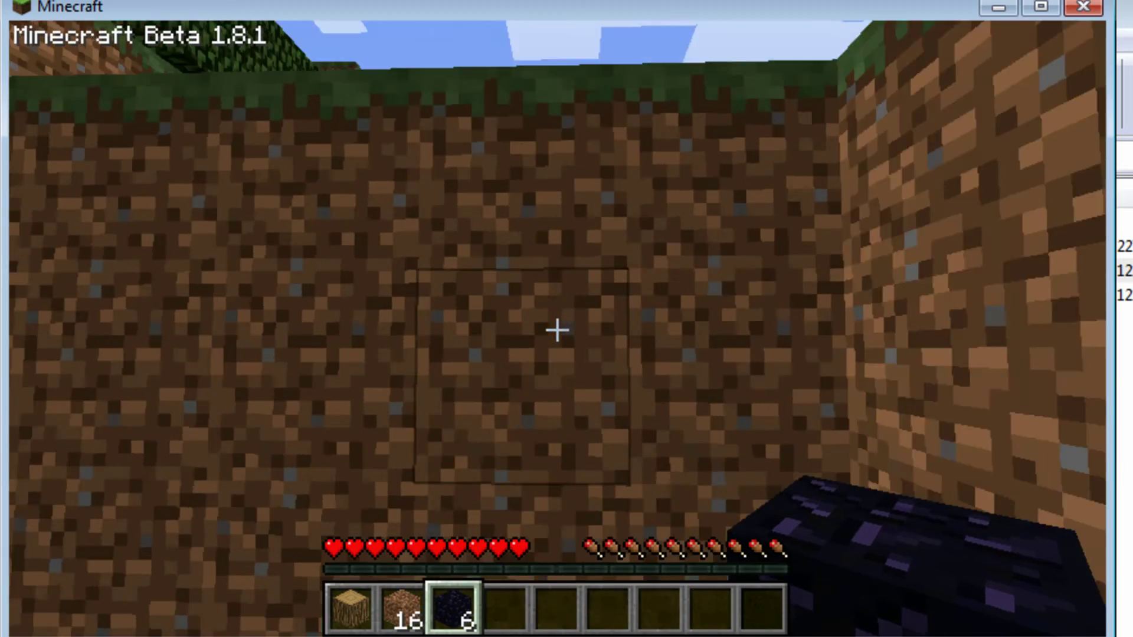
click(557, 330)
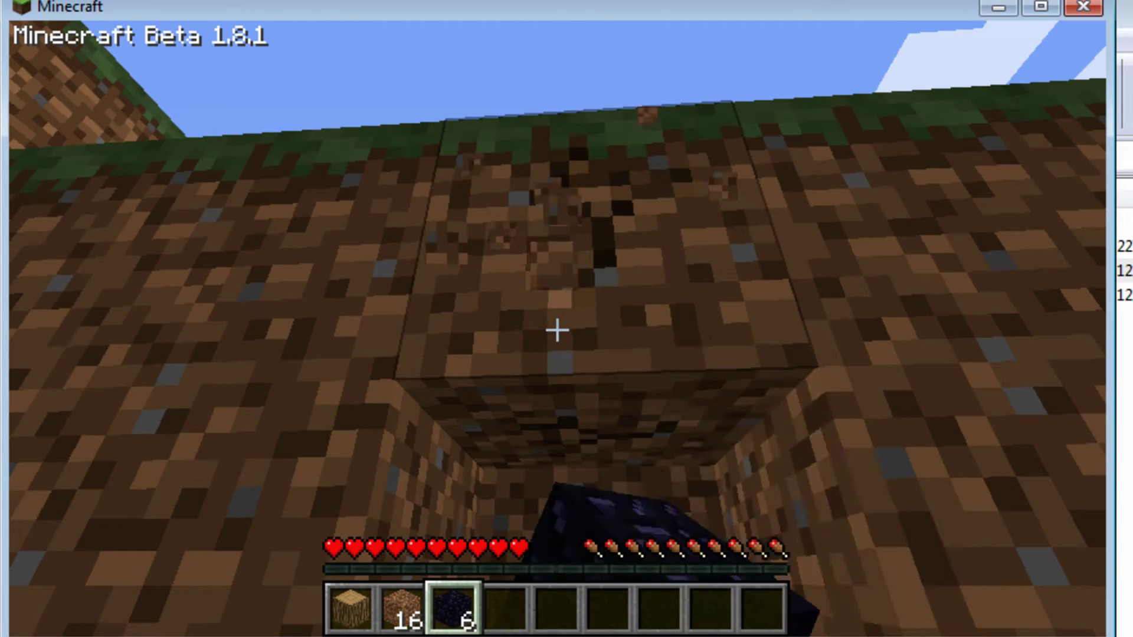
click(557, 330)
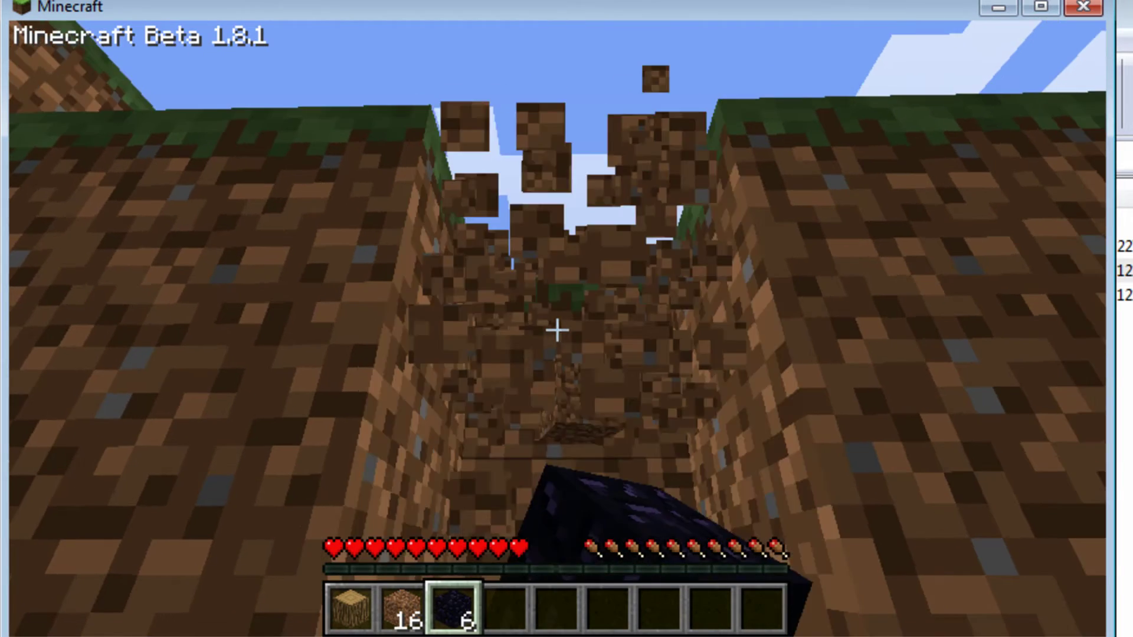
key(w)
key(space)
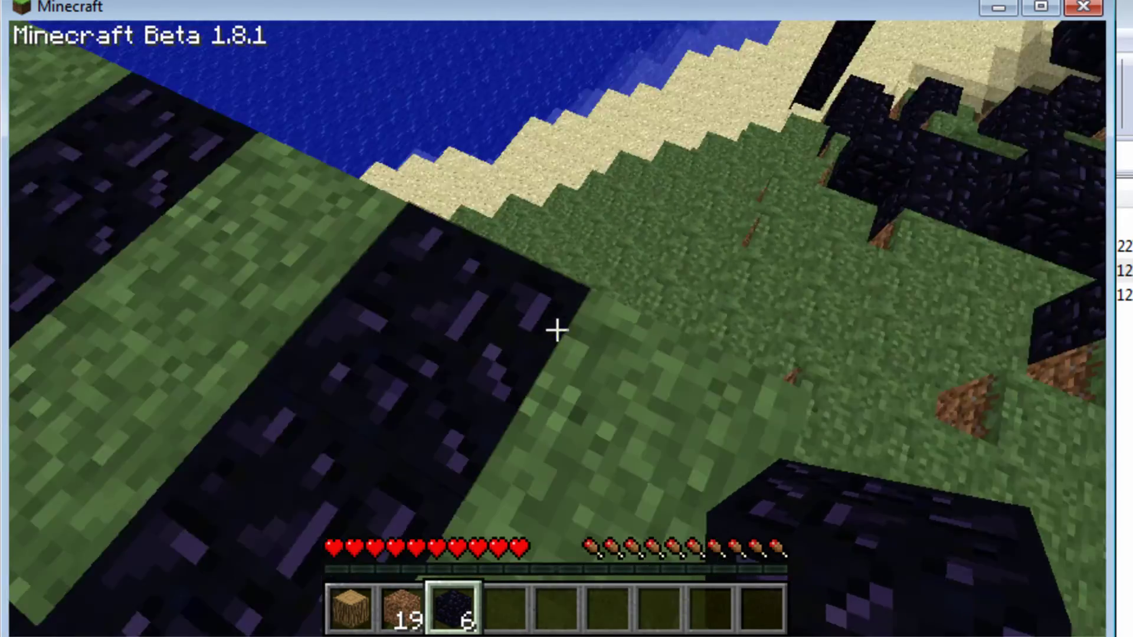
Step: Face the obsidian-patched wall and enable the inspection tool with /hawk tool
key(w)
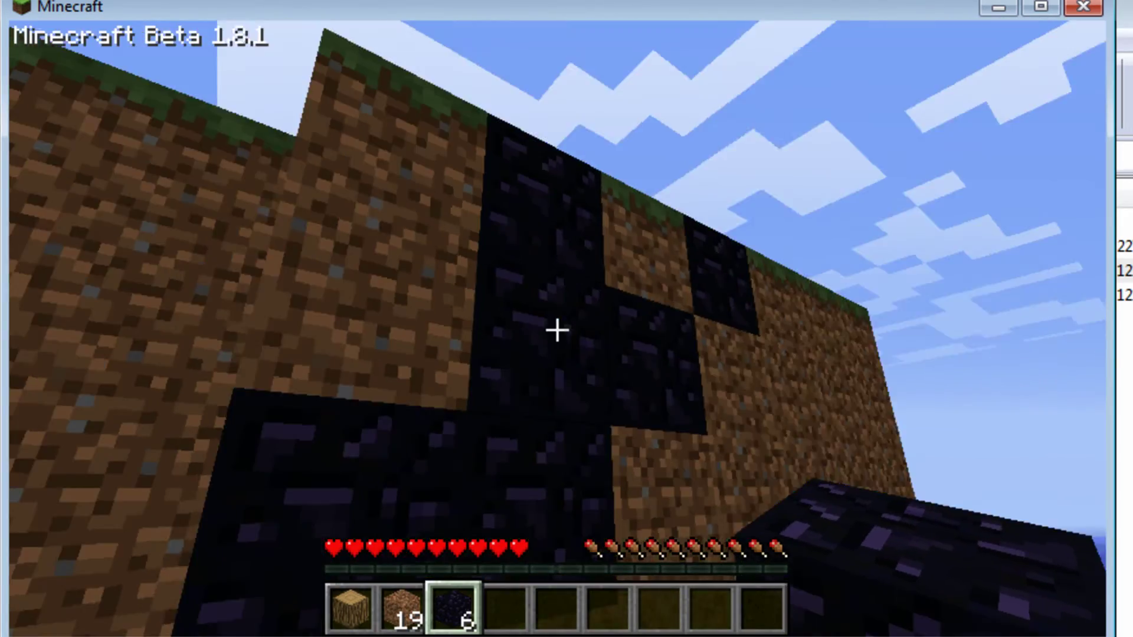
key(s)
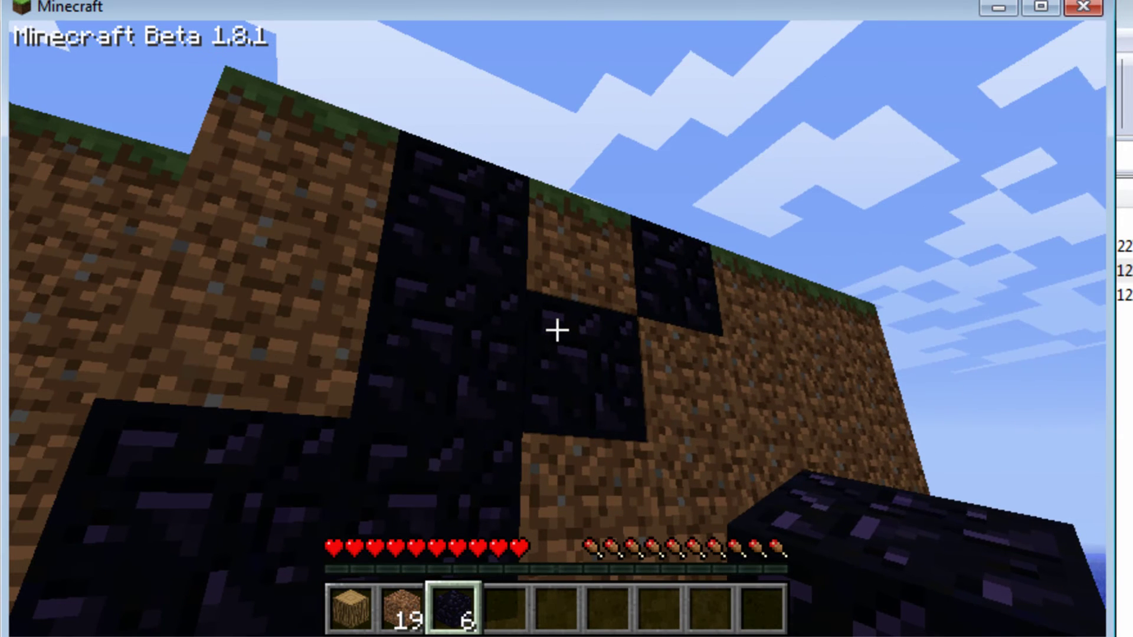
key(w)
key(2)
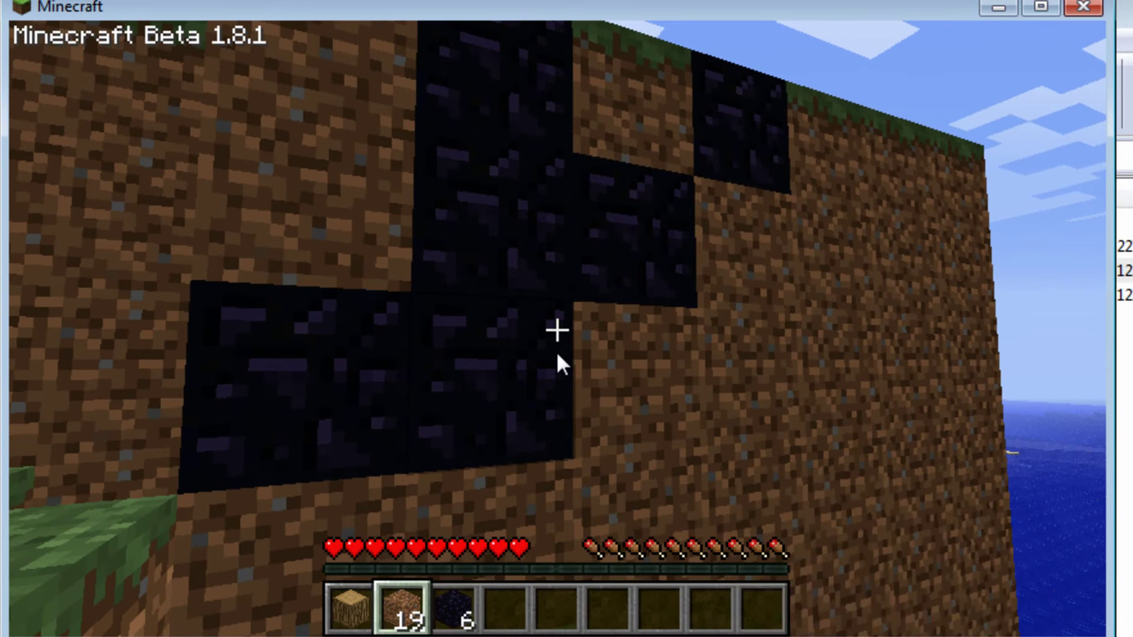
text(t)
text(/gha)
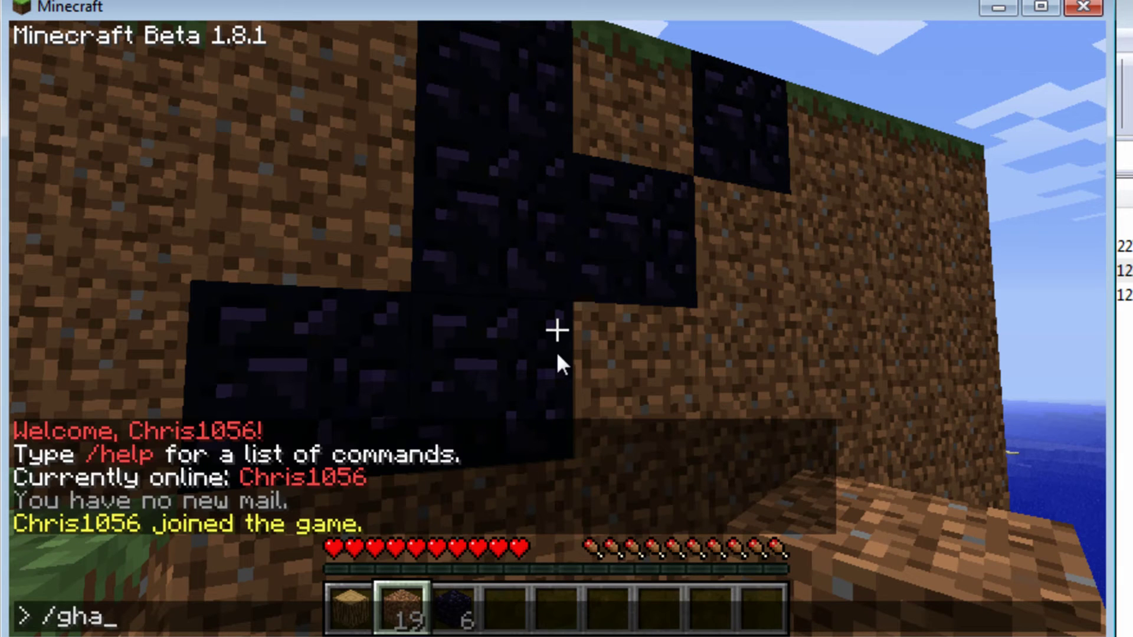
key(BackSpace)
key(BackSpace)
key(BackSpace)
text(hawk to)
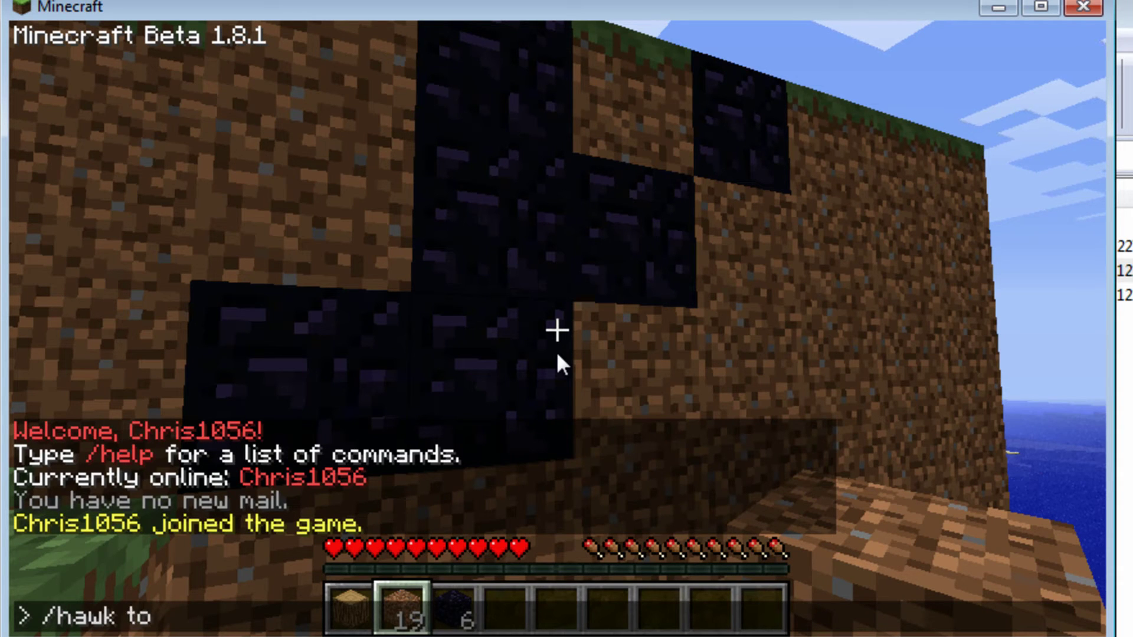
text(ol)
key(Return)
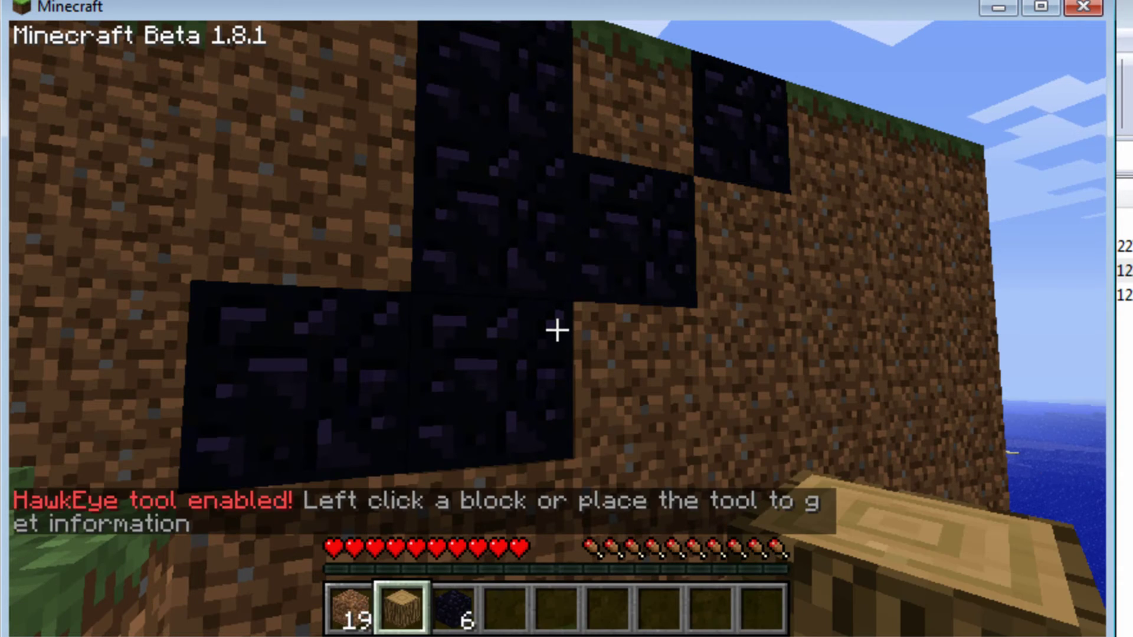
Step: Inspect a grass block and an obsidian block, then read the history in chat
key(a)
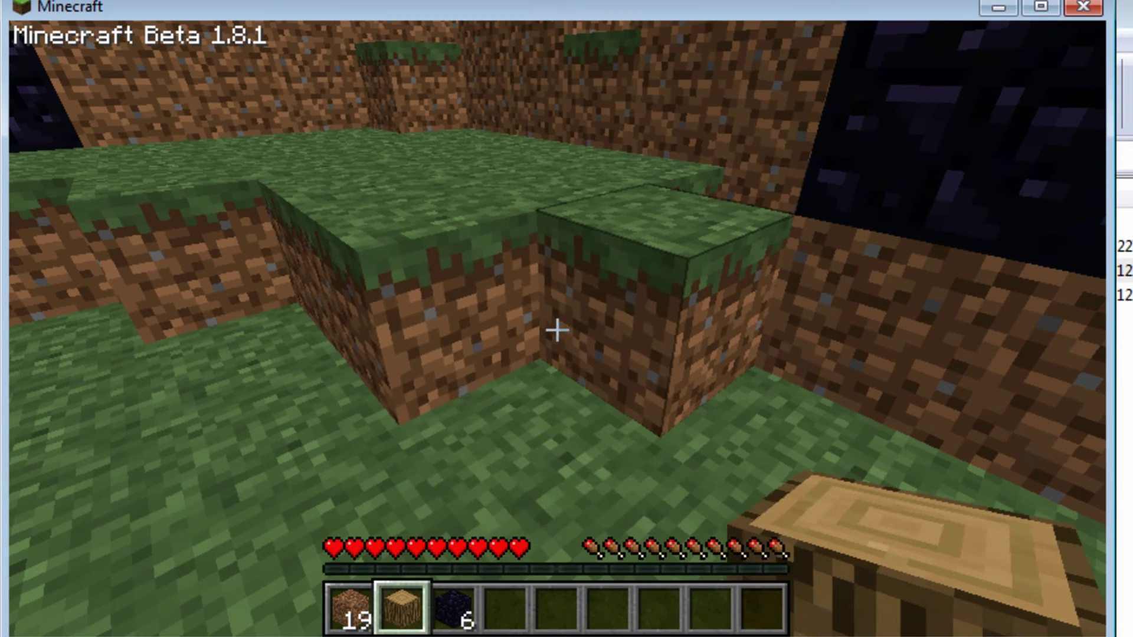
click(557, 331)
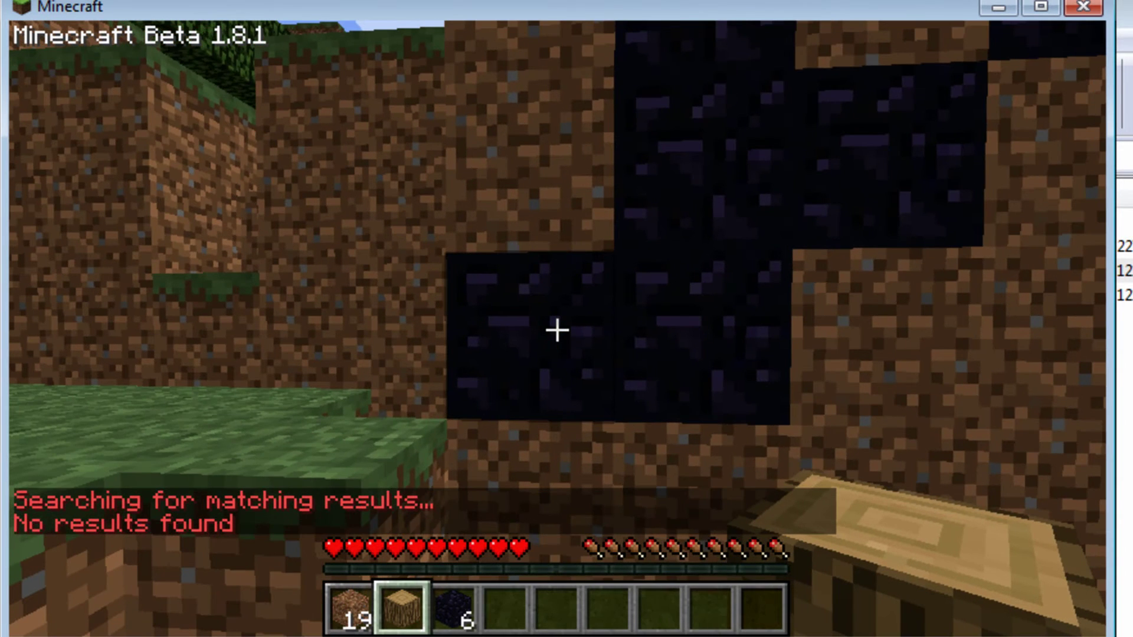
click(557, 331)
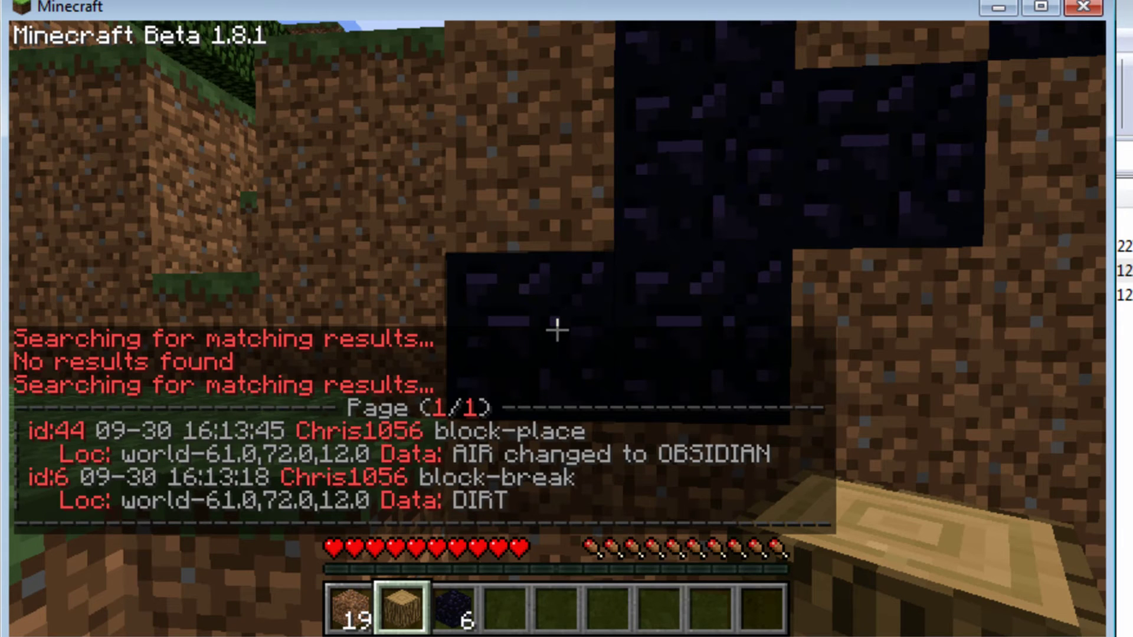
key(t)
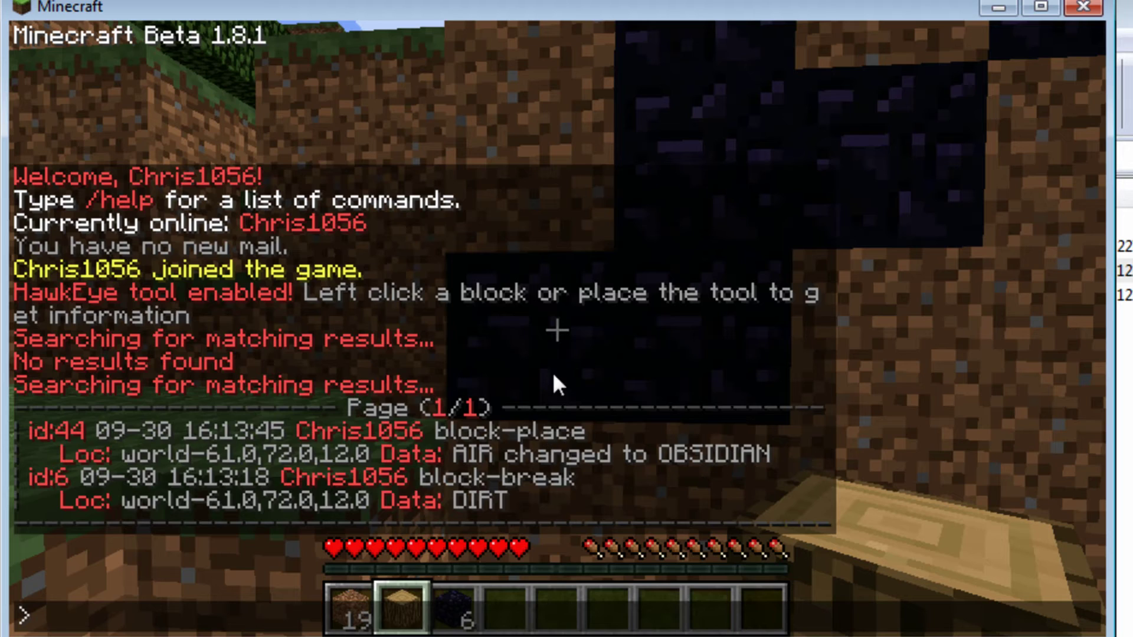
key(Escape)
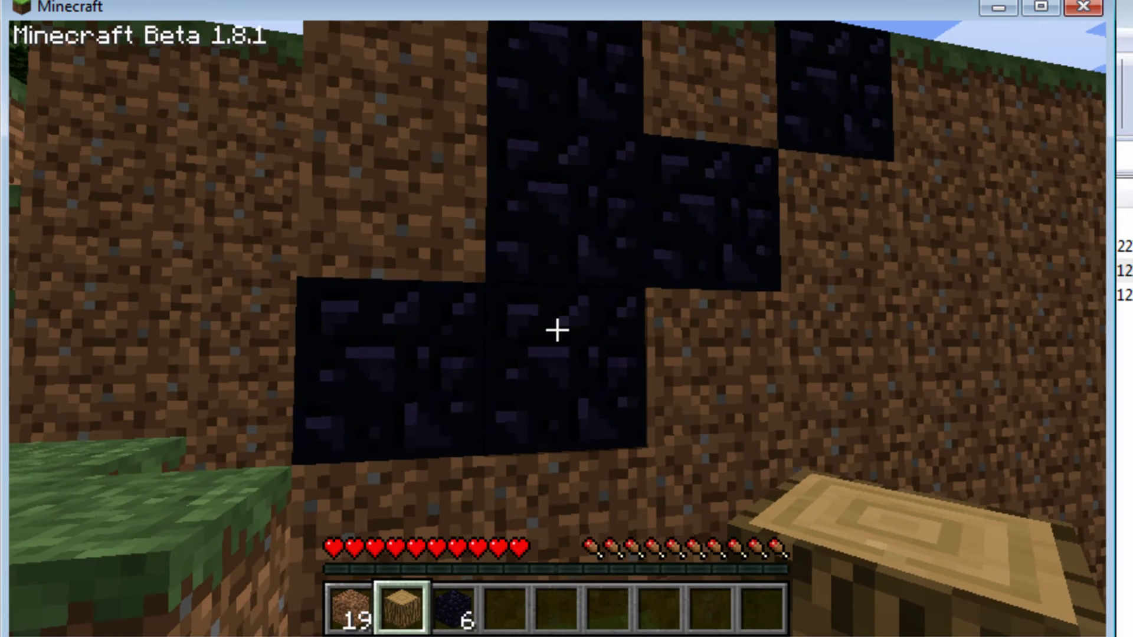
Step: List HawkEye commands, then run /hawk preview with the player parameter for the player's edits
text(t)
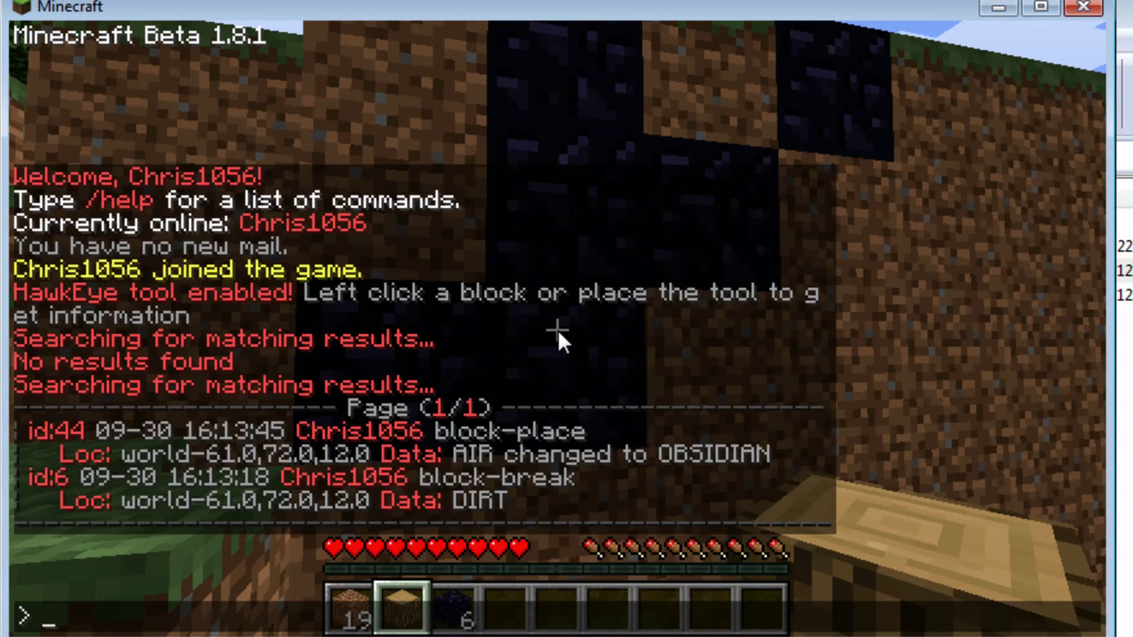
text(/hawk)
key(Return)
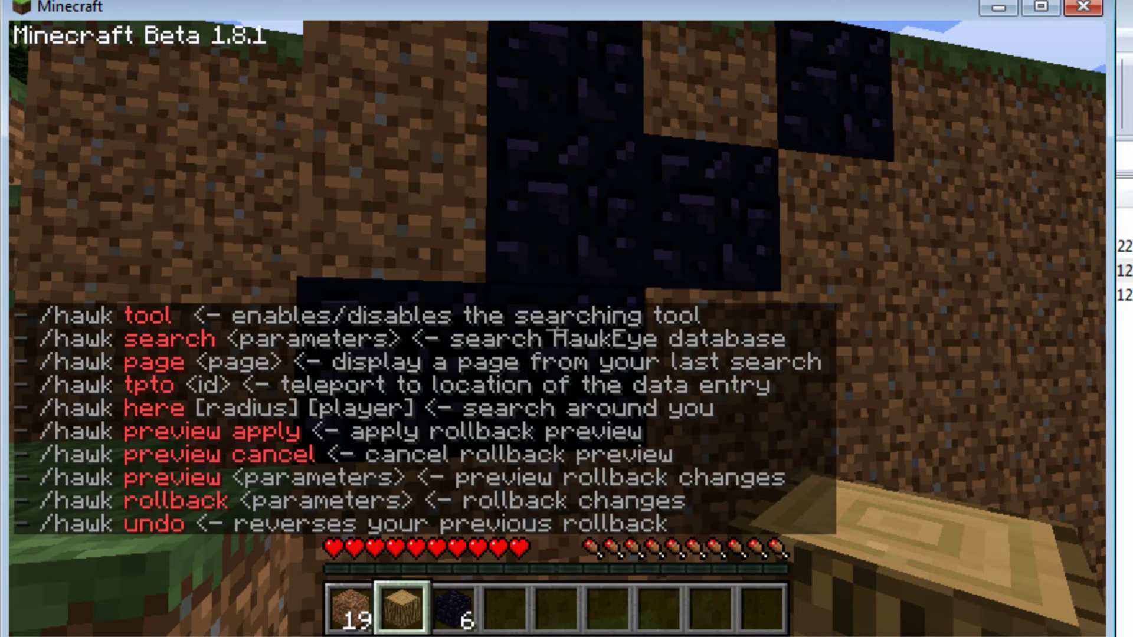
key(t)
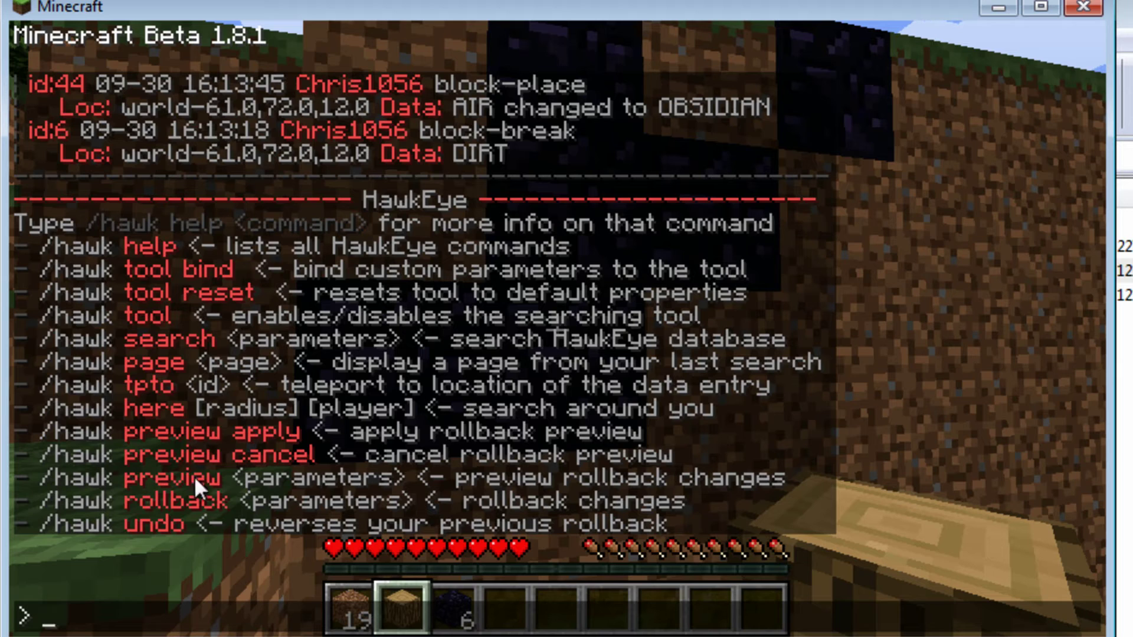
text(/hawk )
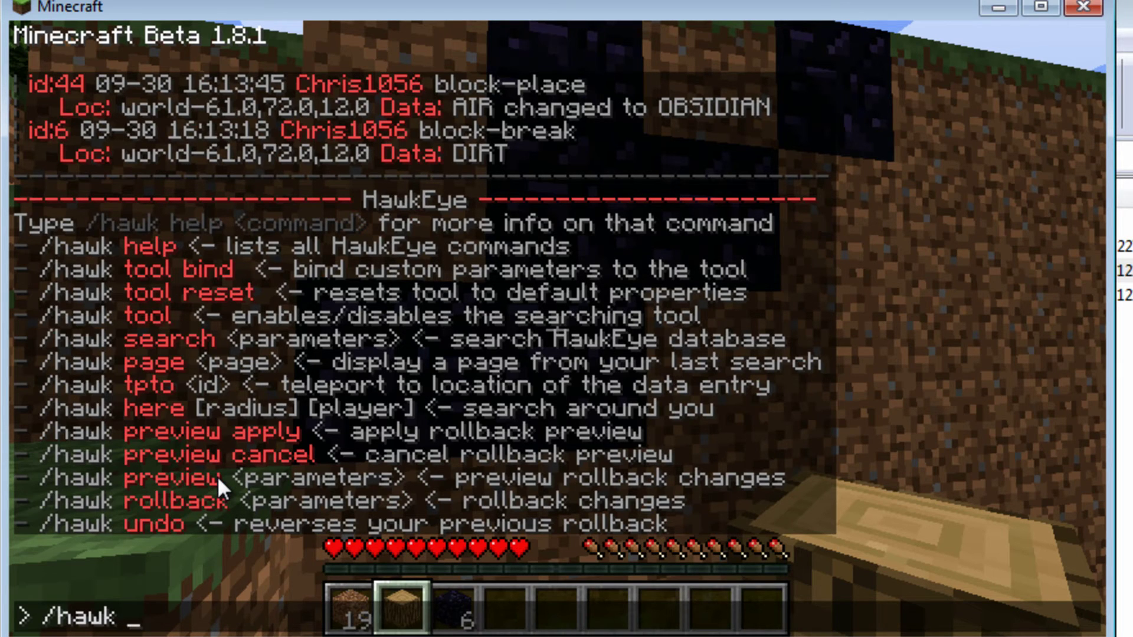
text(preview)
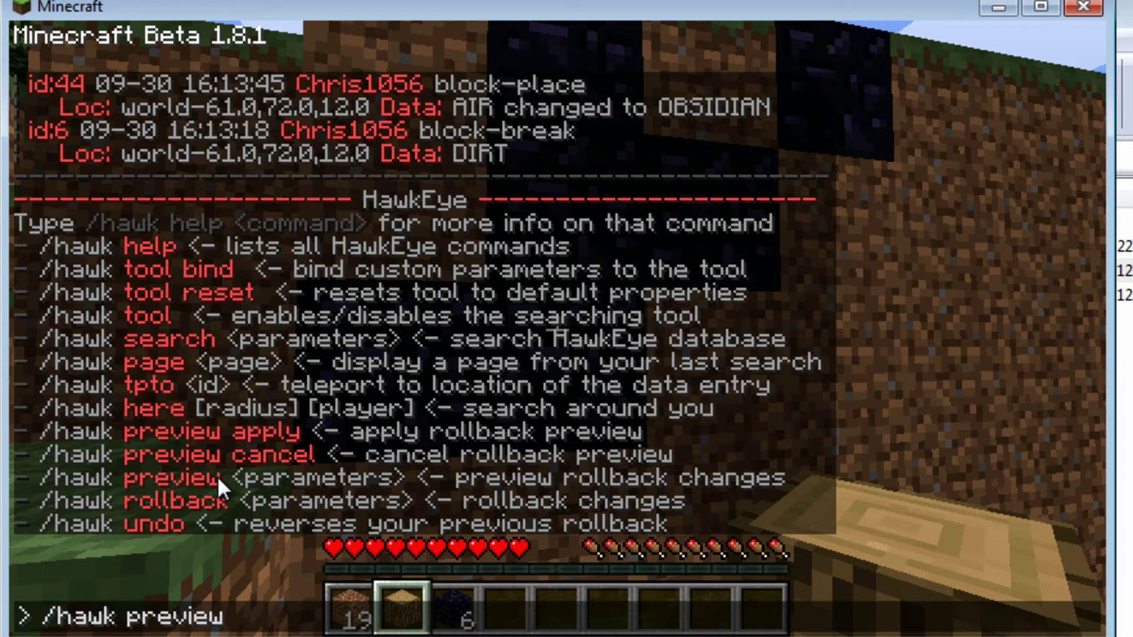
text( p:chris1056)
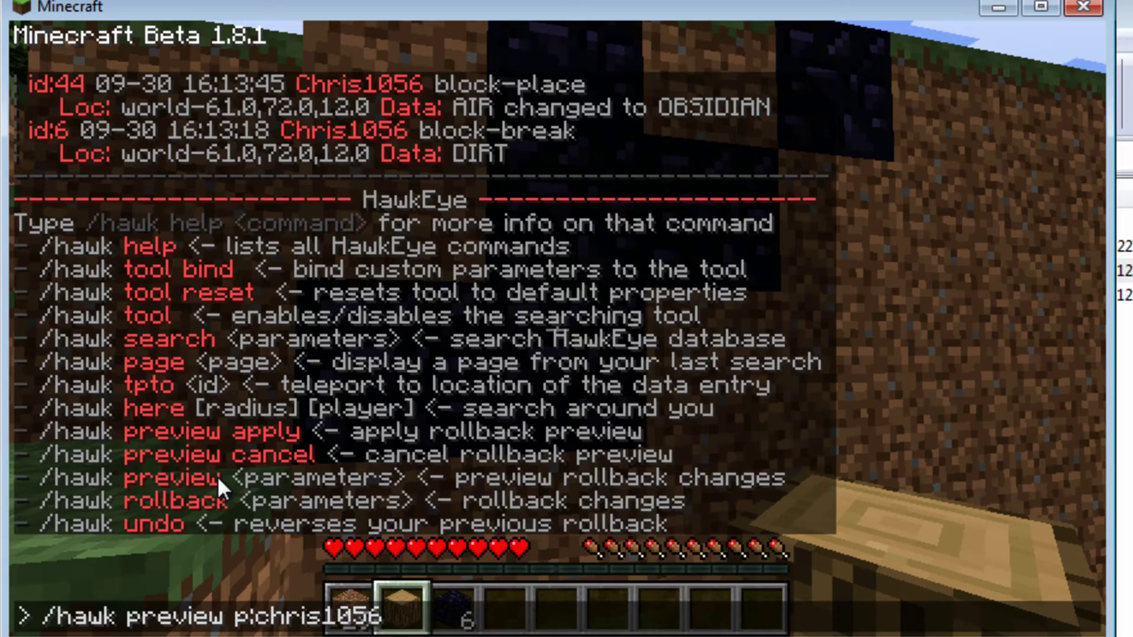
key(Return)
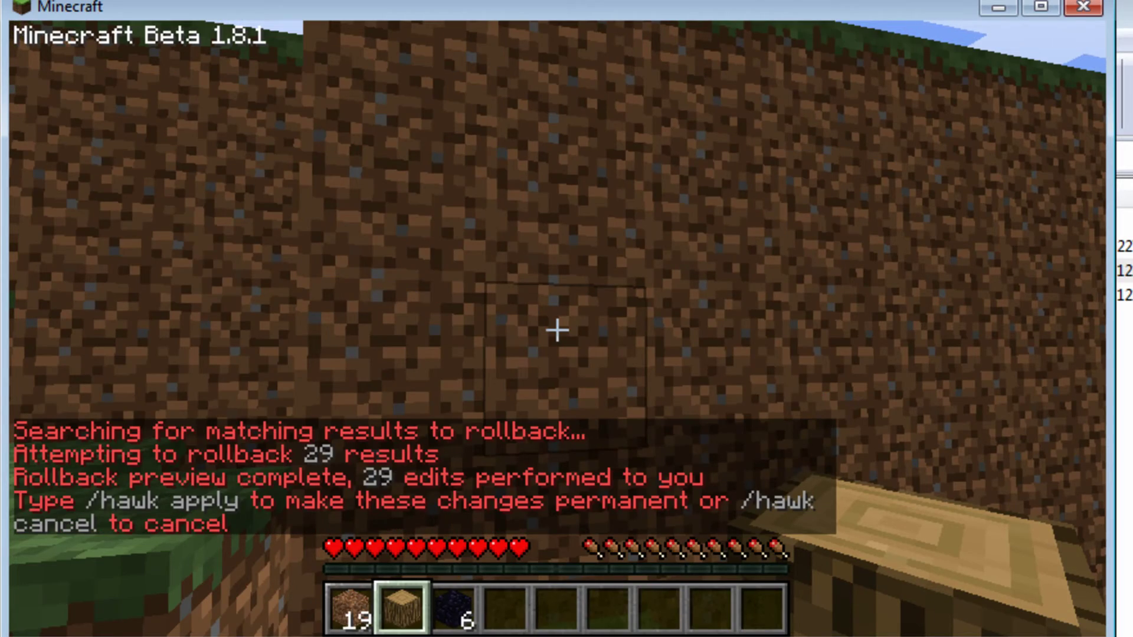
Step: Walk around to inspect the dirt wall restored by the preview
key(s)
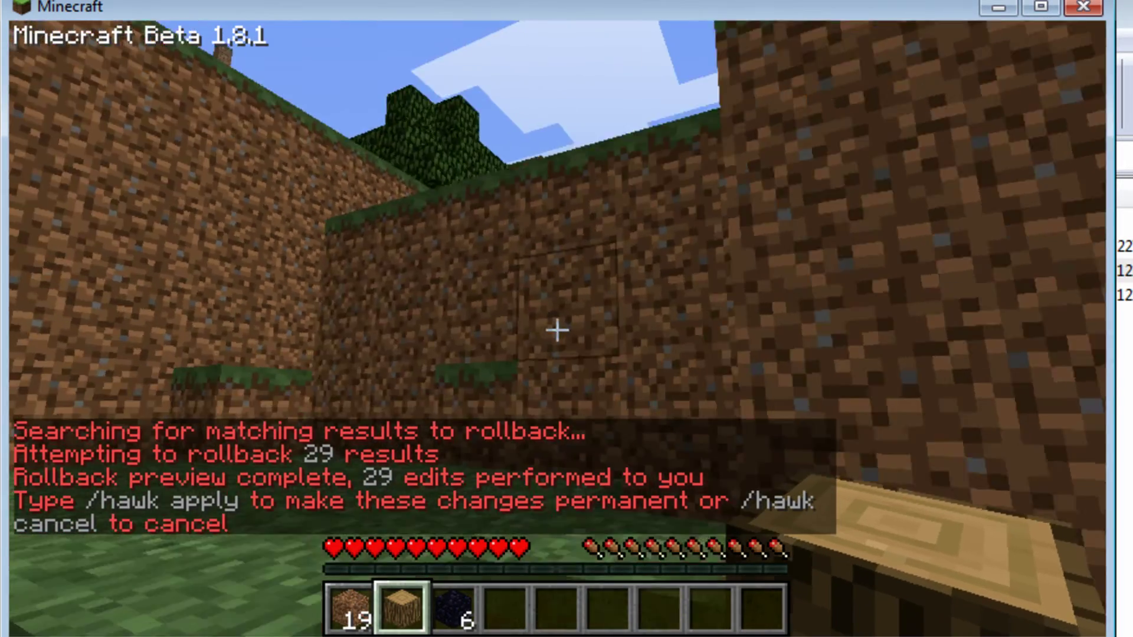
key(w)
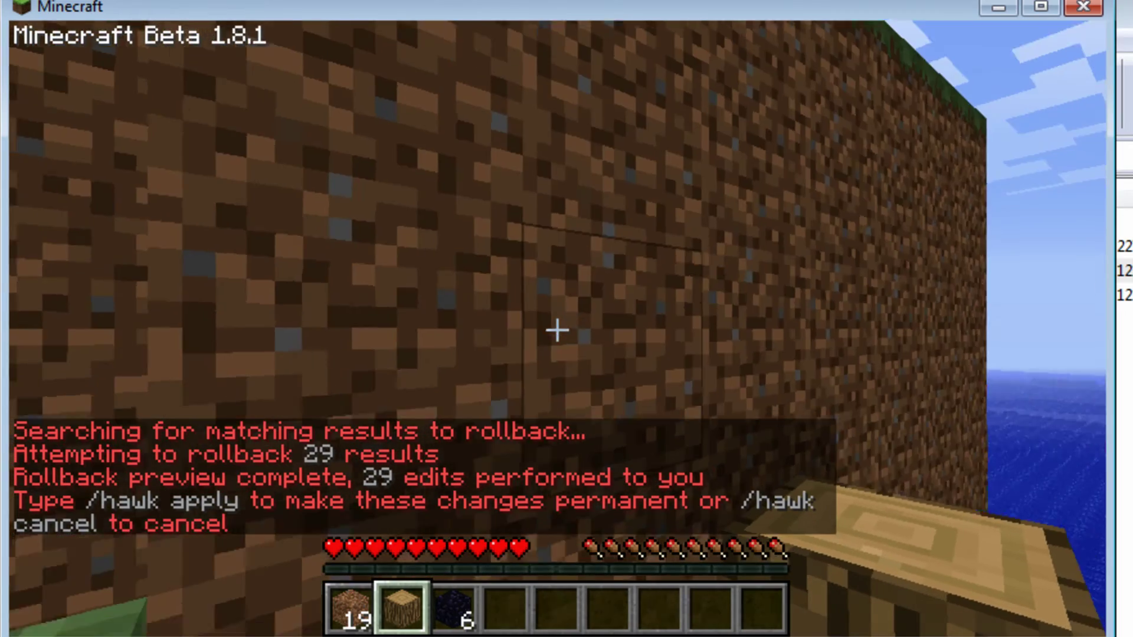
key(w)
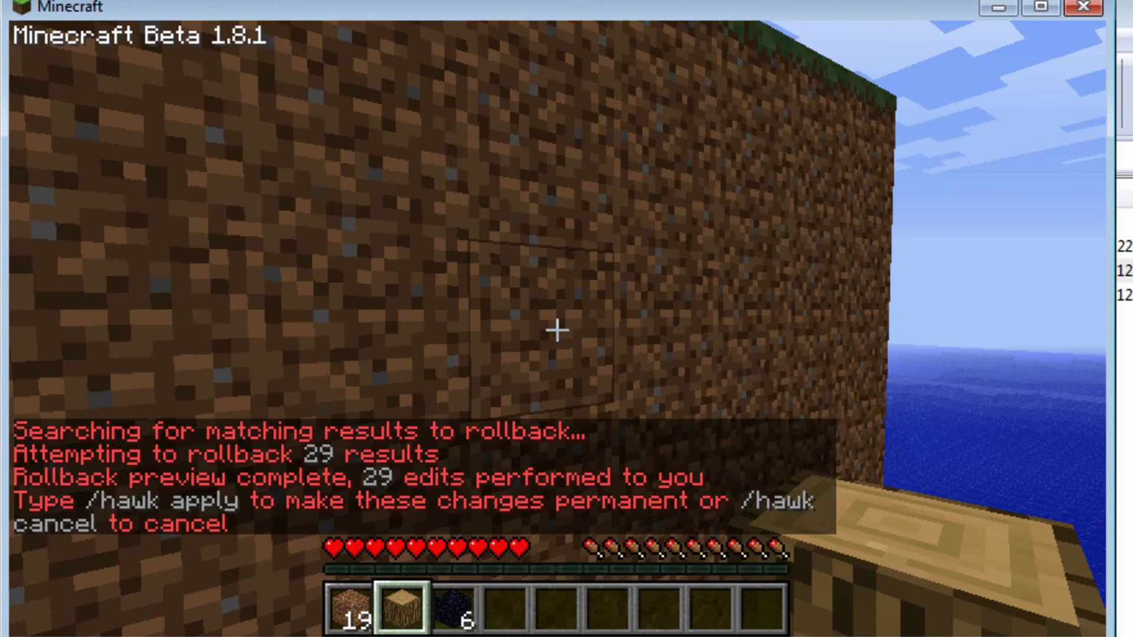
key(w)
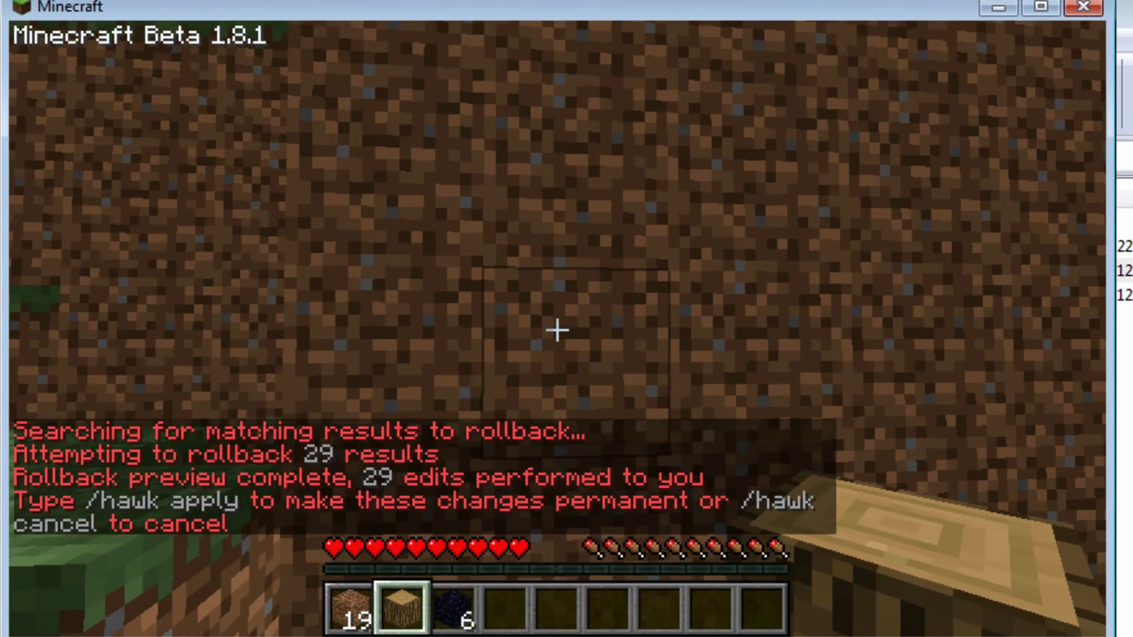
Step: After misspelled attempts, apply the rollback permanently with /hawk preview apply
key(s)
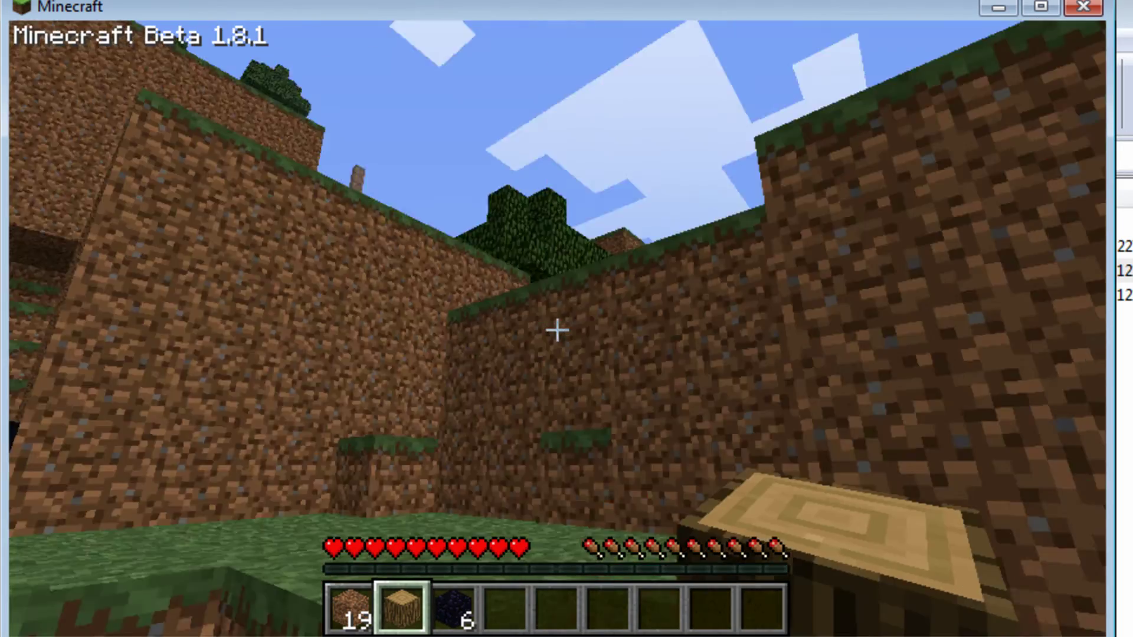
key(w)
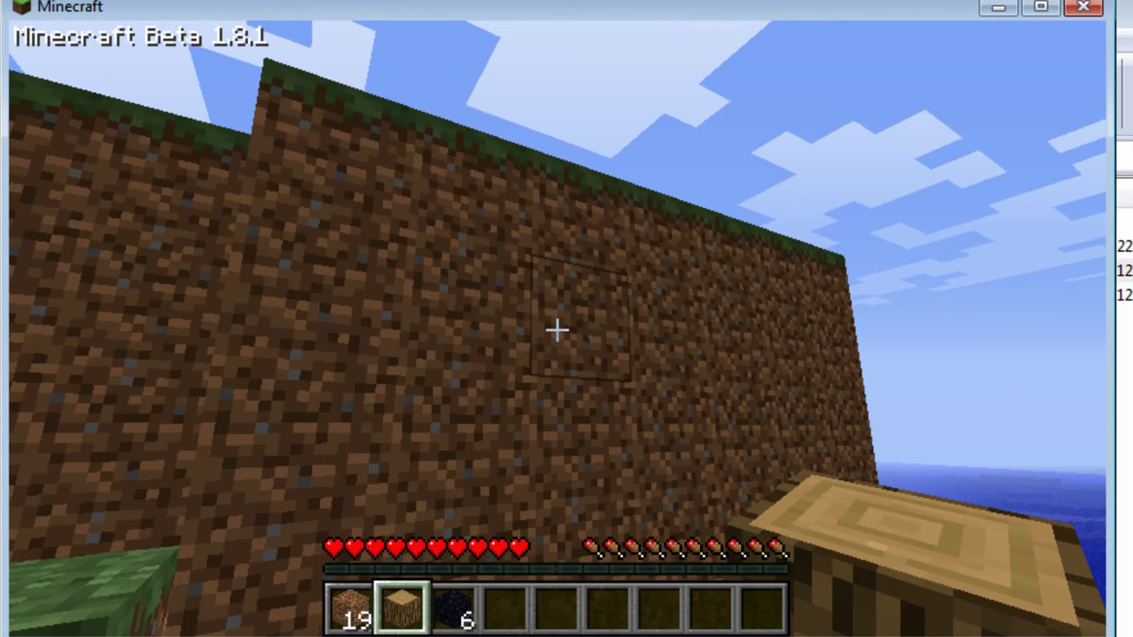
text(t)
text(/hawk)
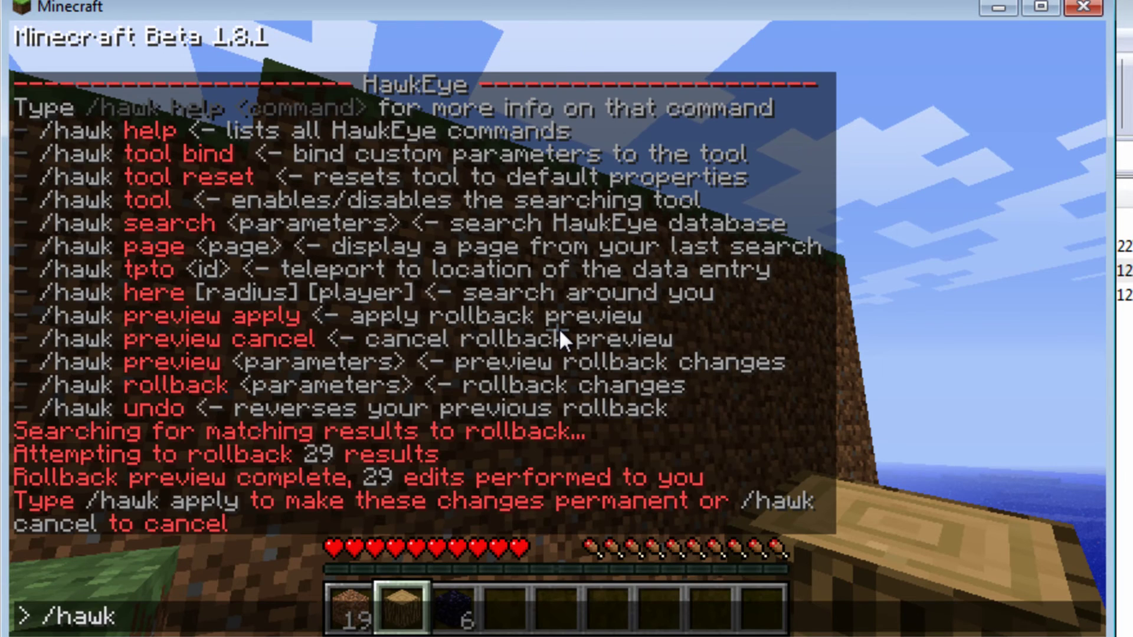
text( apply)
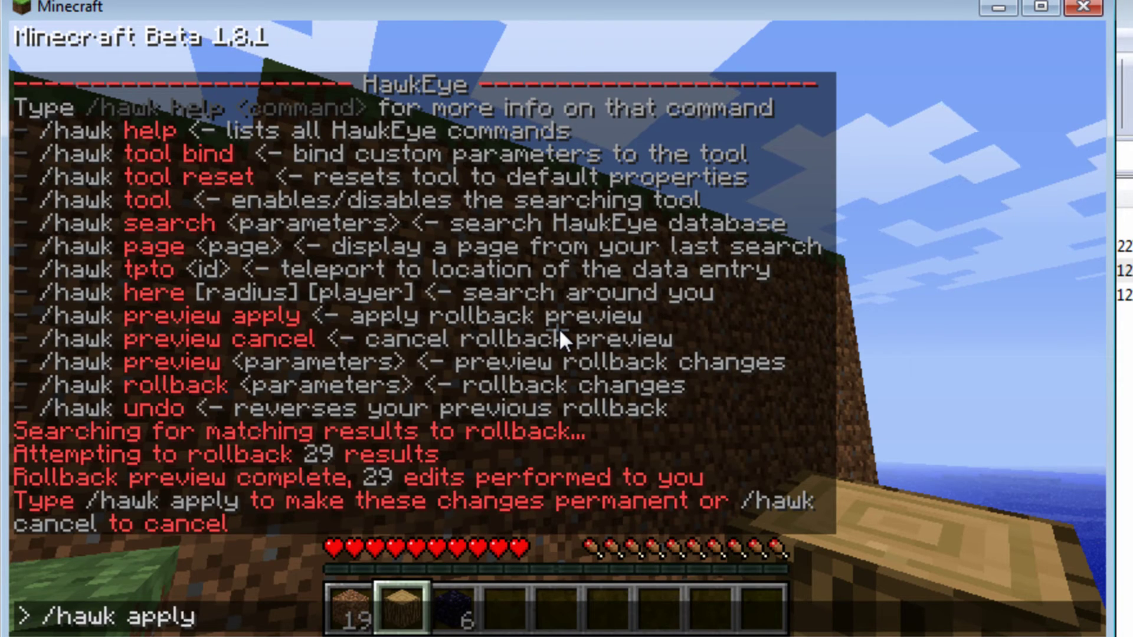
key(BackSpace)
key(BackSpace)
key(BackSpace)
key(BackSpace)
key(BackSpace)
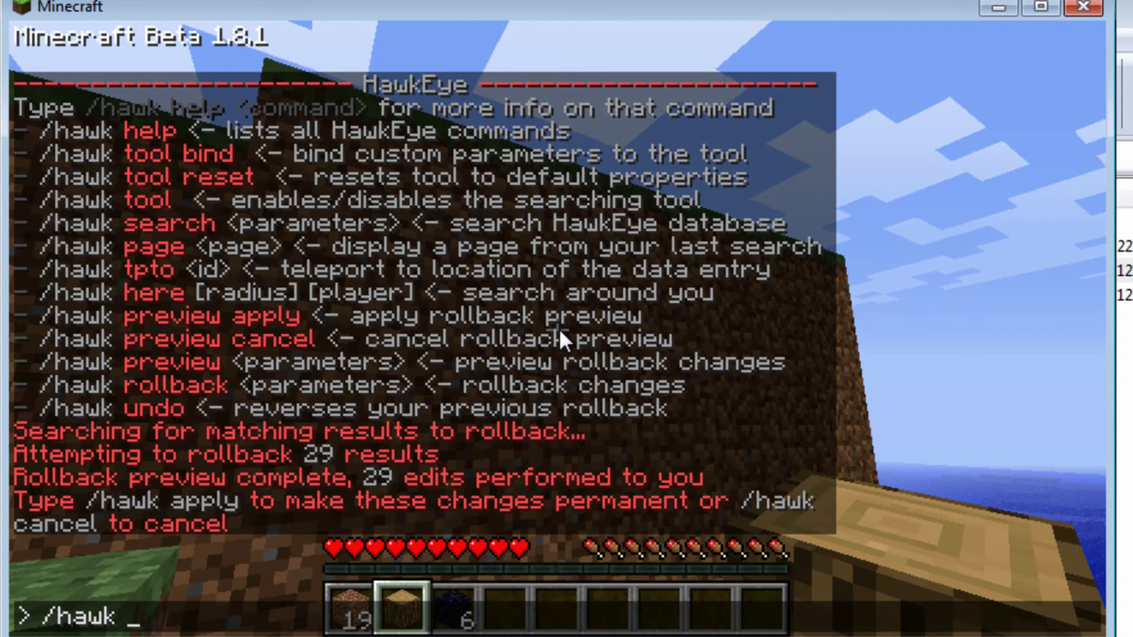
text(perview )
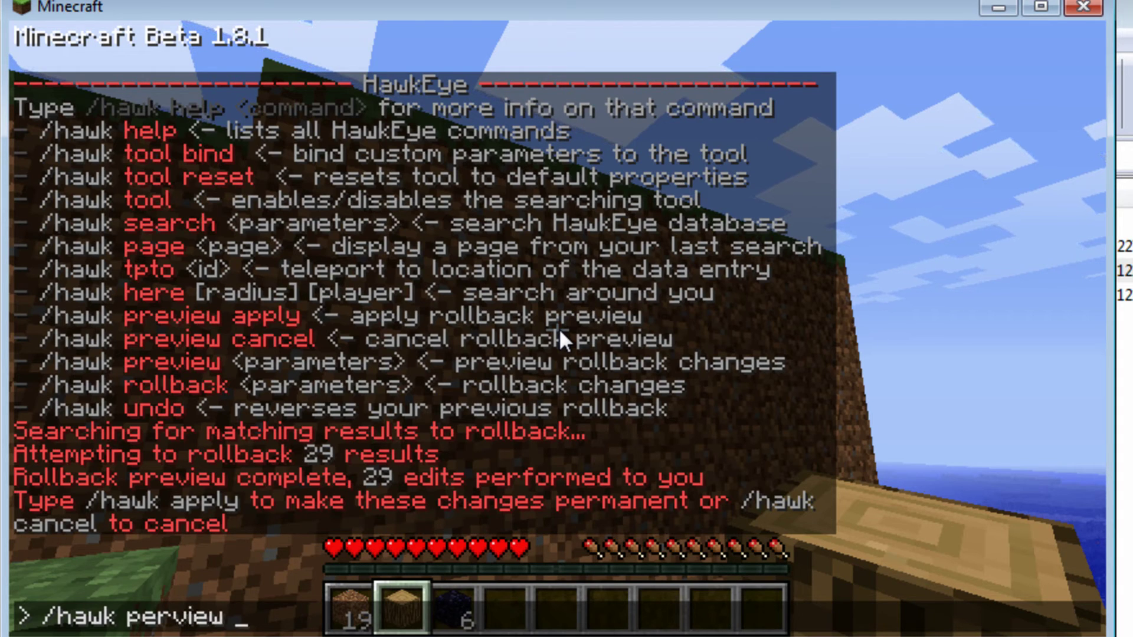
text(apply)
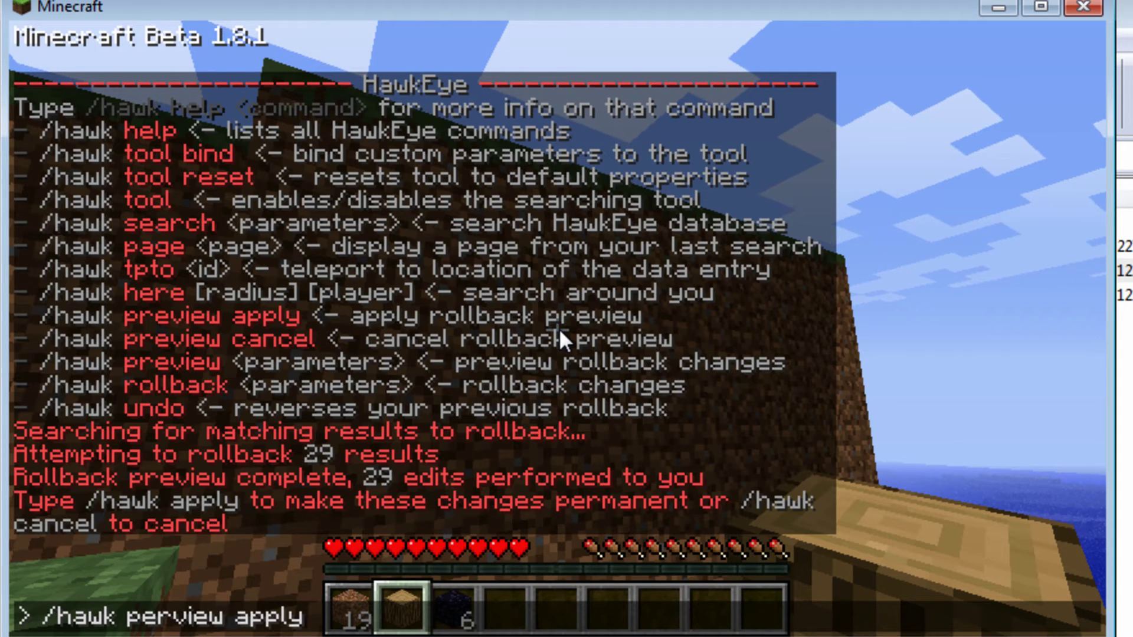
key(Return)
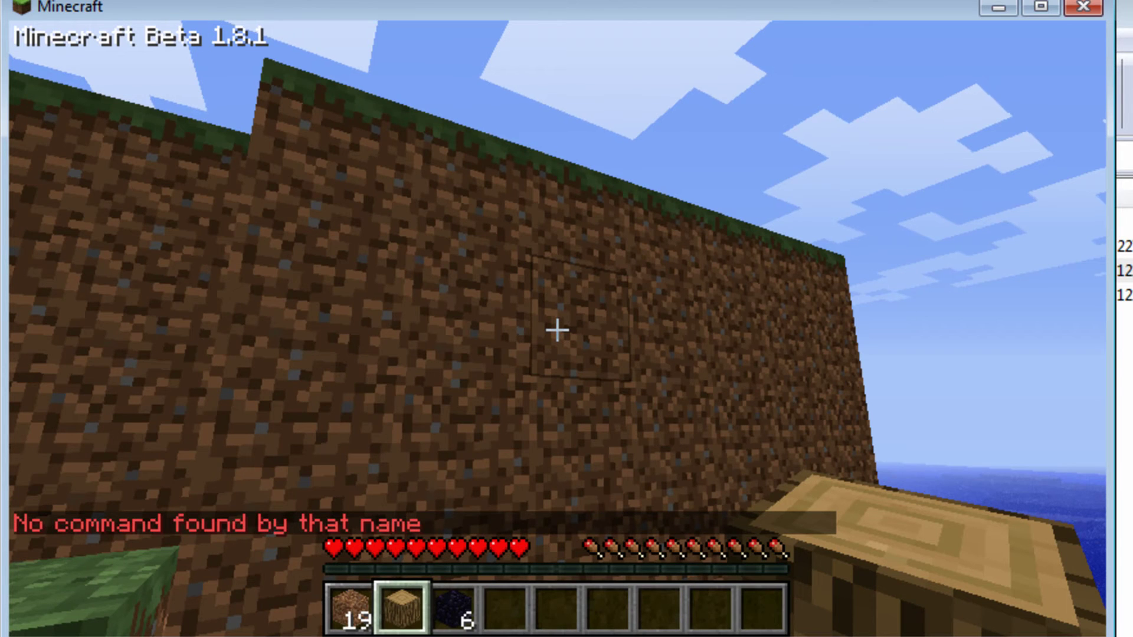
text(t/hawk)
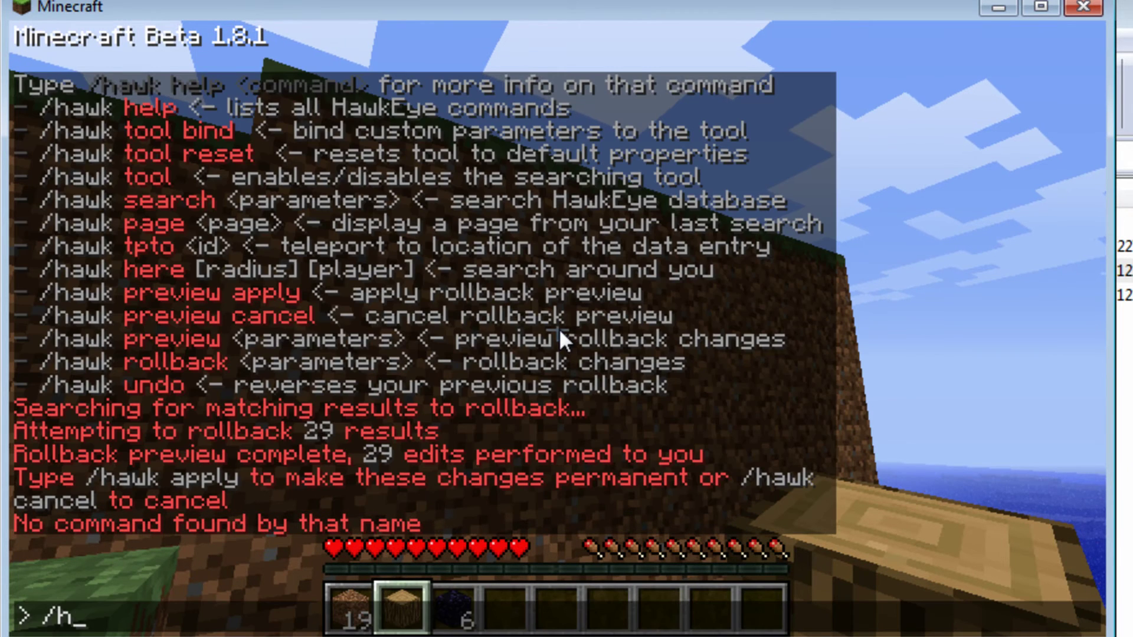
text( apply)
key(Return)
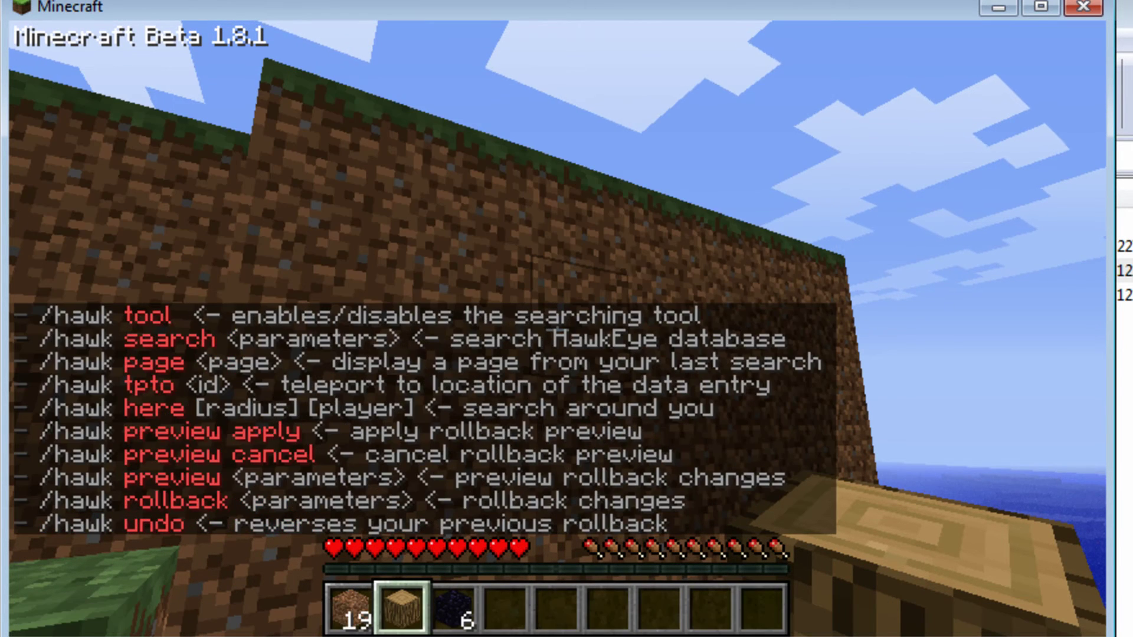
text(t)
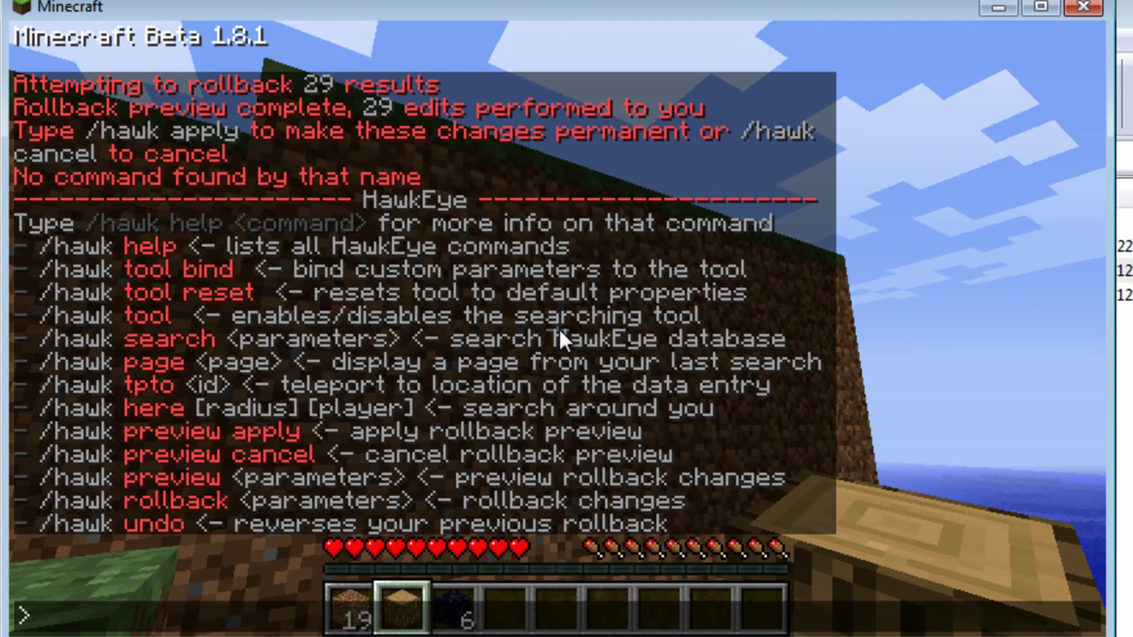
text(/hawk pre)
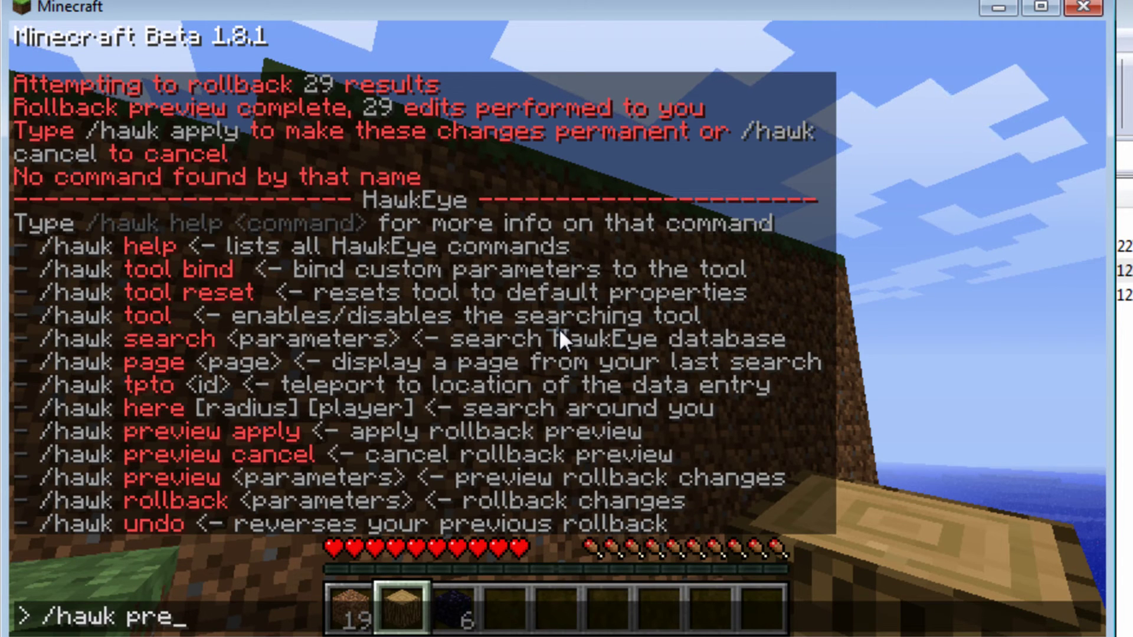
text(view apply)
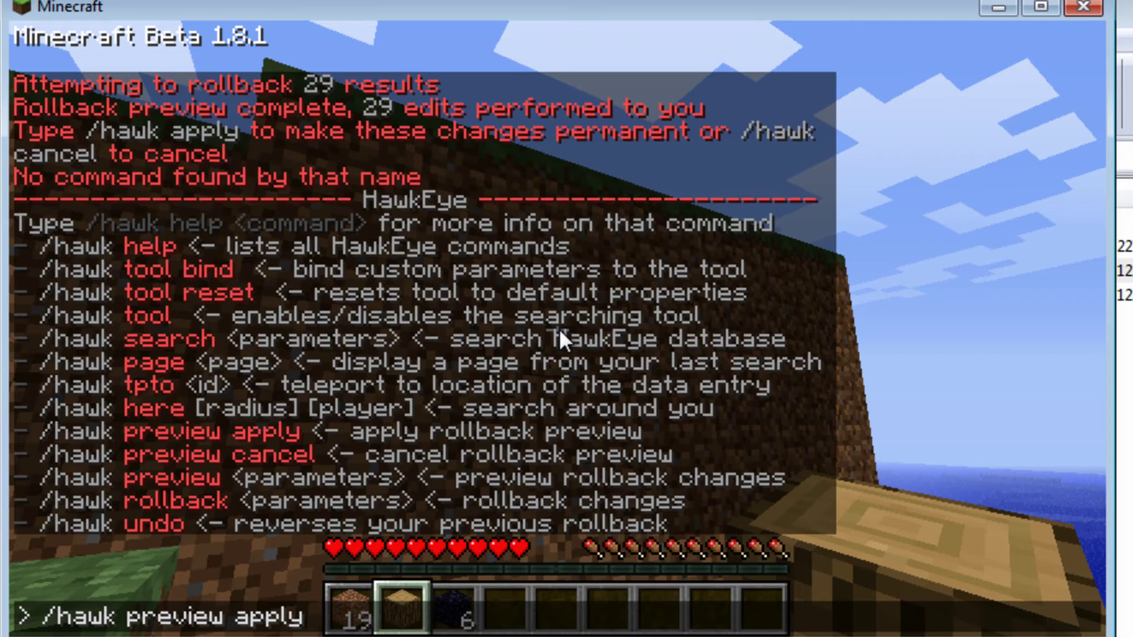
key(Return)
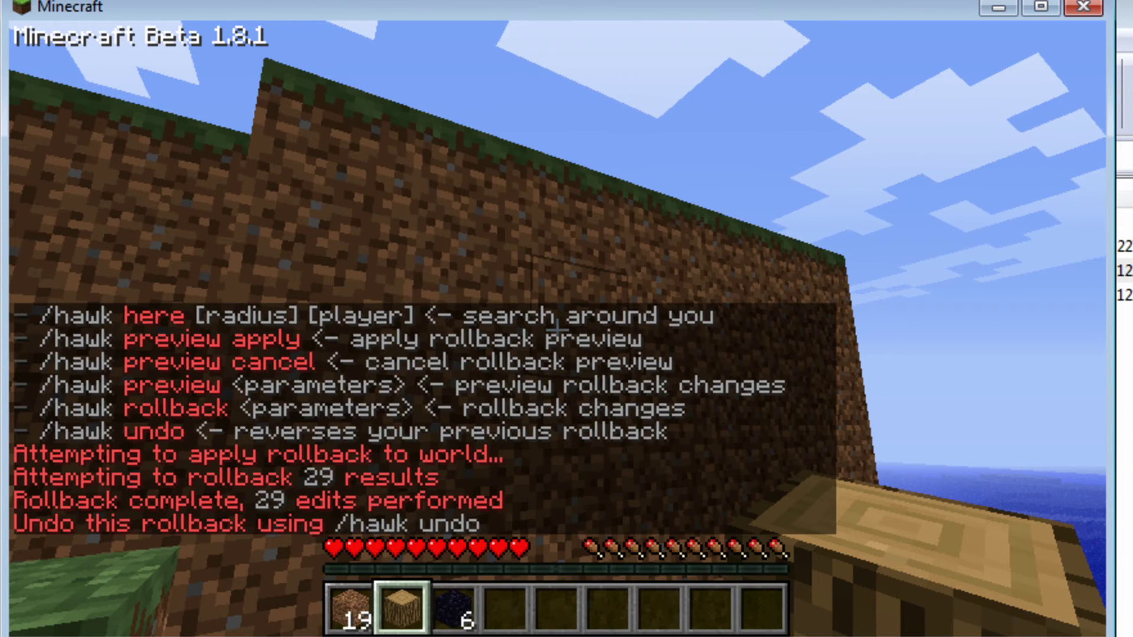
scroll(558, 325, down, 2)
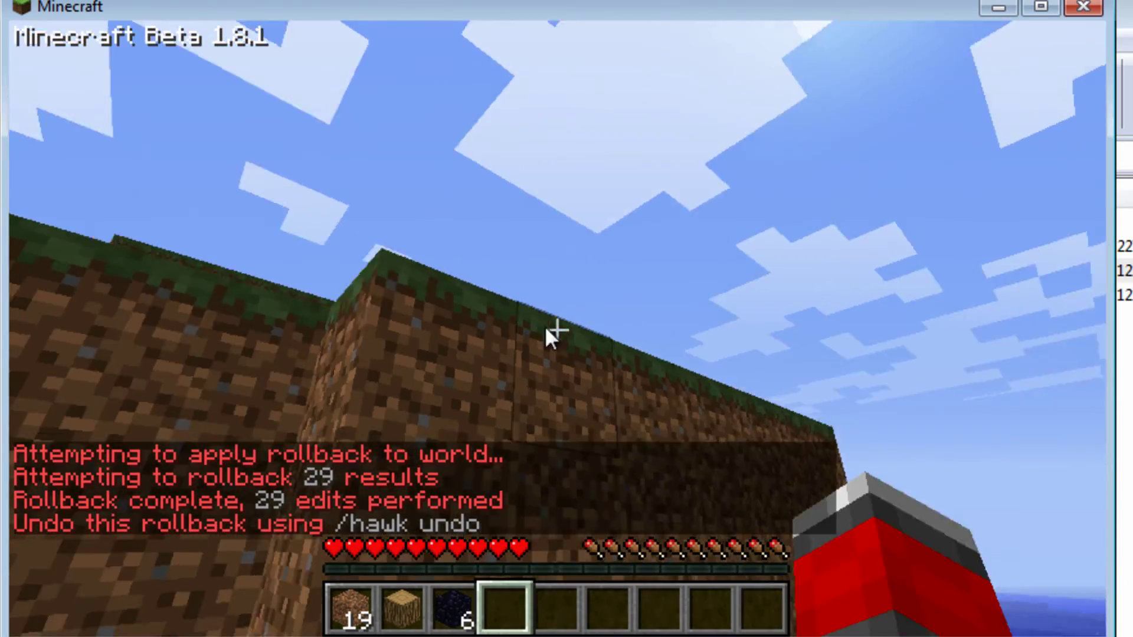
Step: List HawkEye's commands again with /hawk and reopen the chat prompt
text(t/hawk)
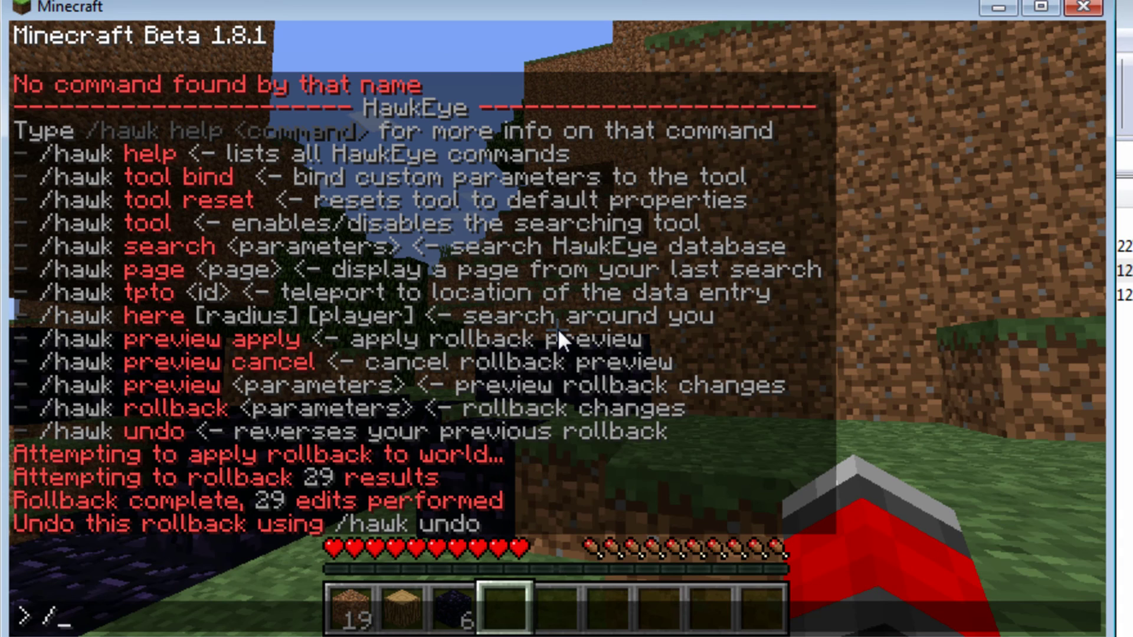
key(BackSpace)
key(BackSpace)
key(BackSpace)
key(BackSpace)
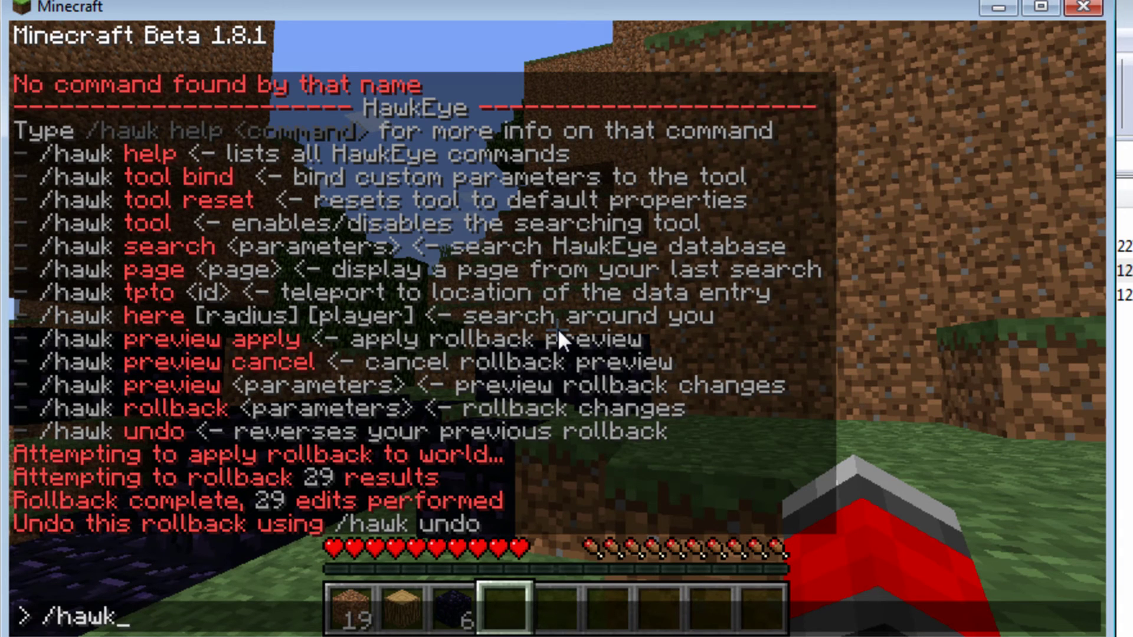
key(Return)
key(t)
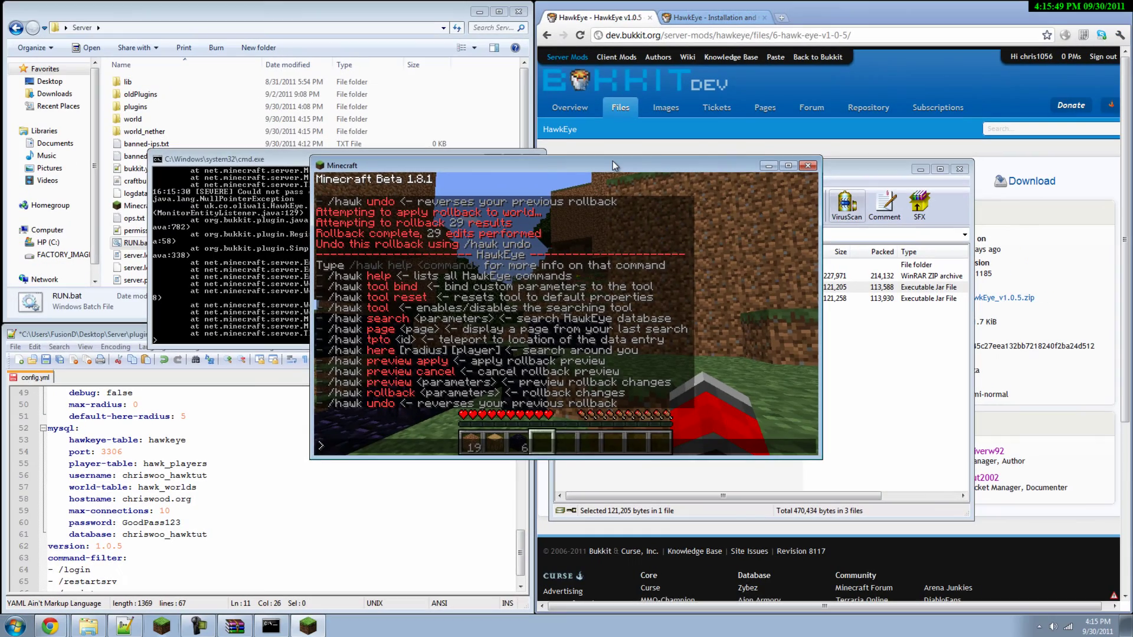
Step: With Minecraft moved aside, bring Chrome forward and open the HawkEye Overview's command cheat sheet image full size
drag(557, 162, 408, 151)
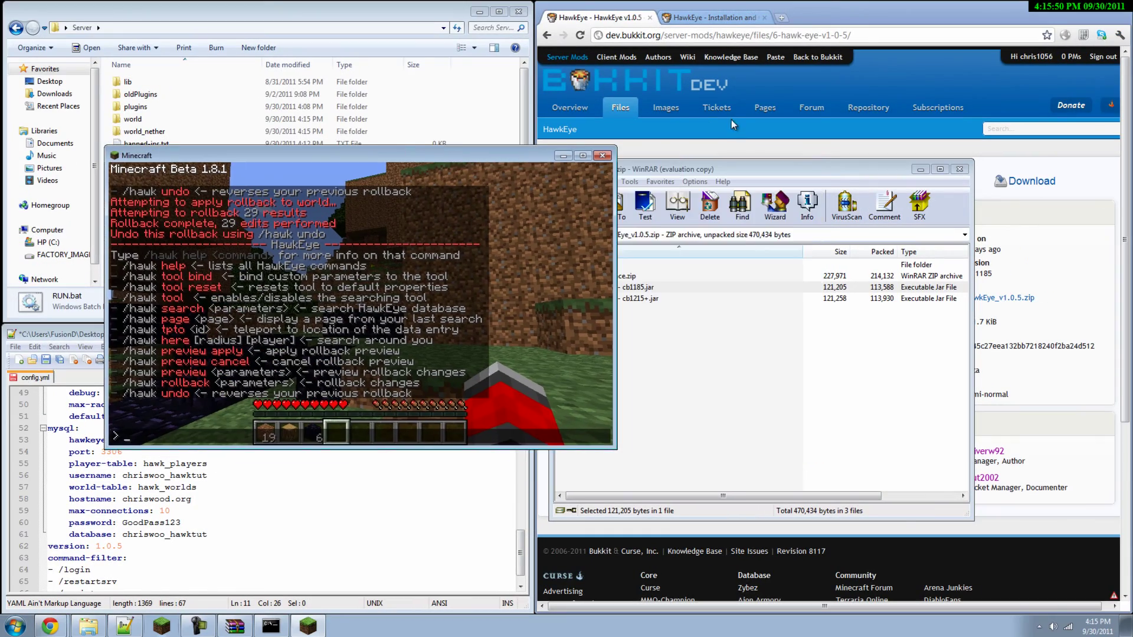
click(731, 119)
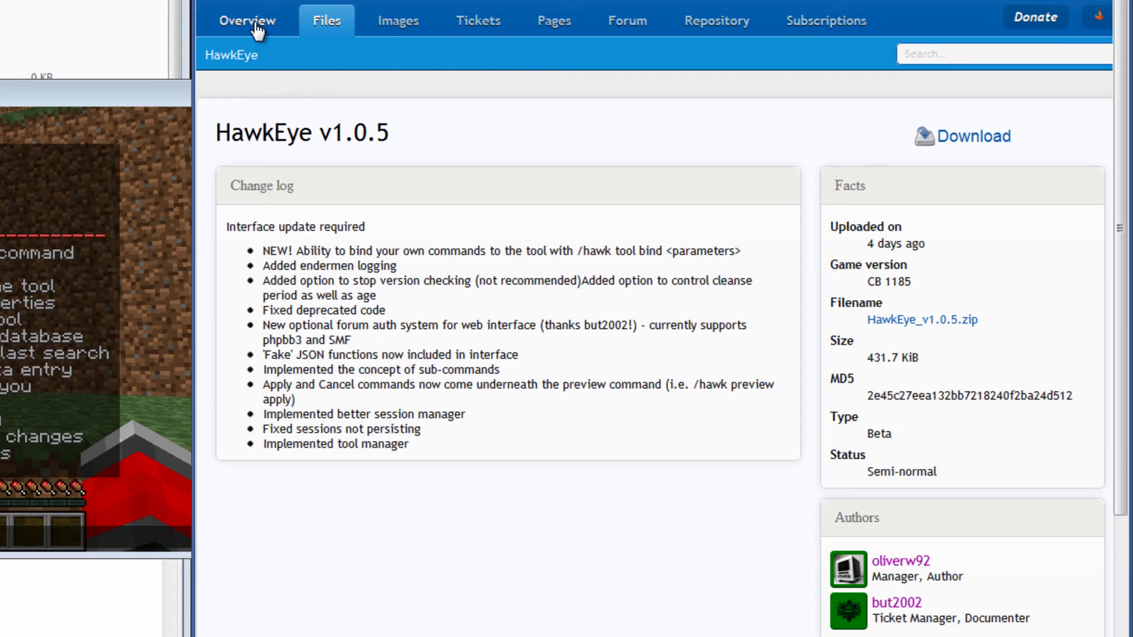
click(256, 27)
scroll(606, 412, down, 2)
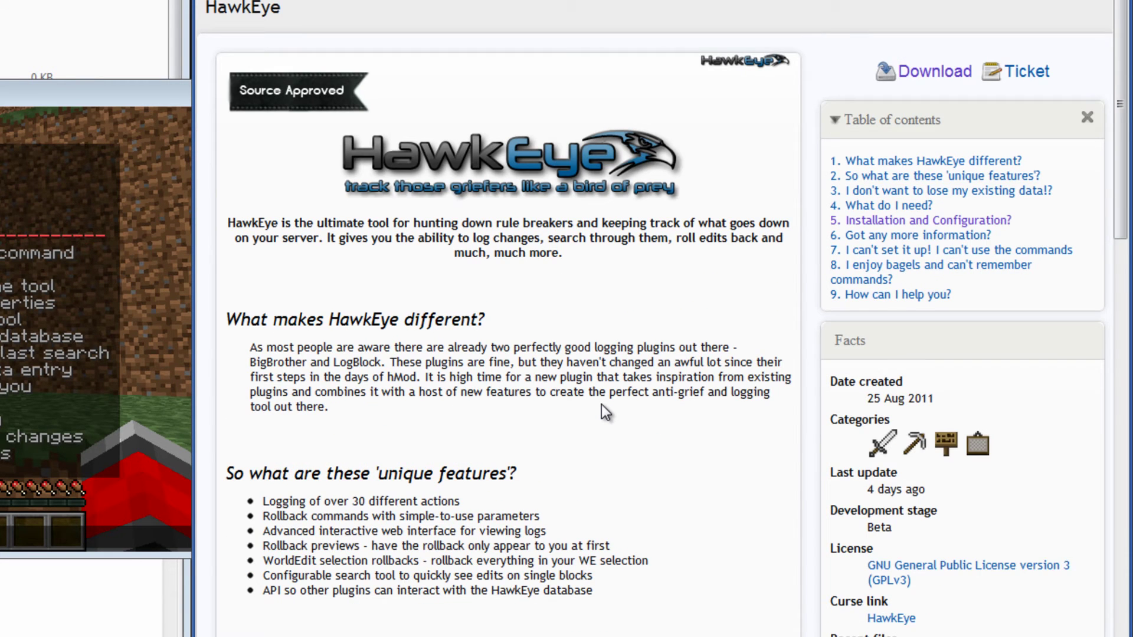
scroll(602, 407, down, 2)
scroll(536, 404, down, 8)
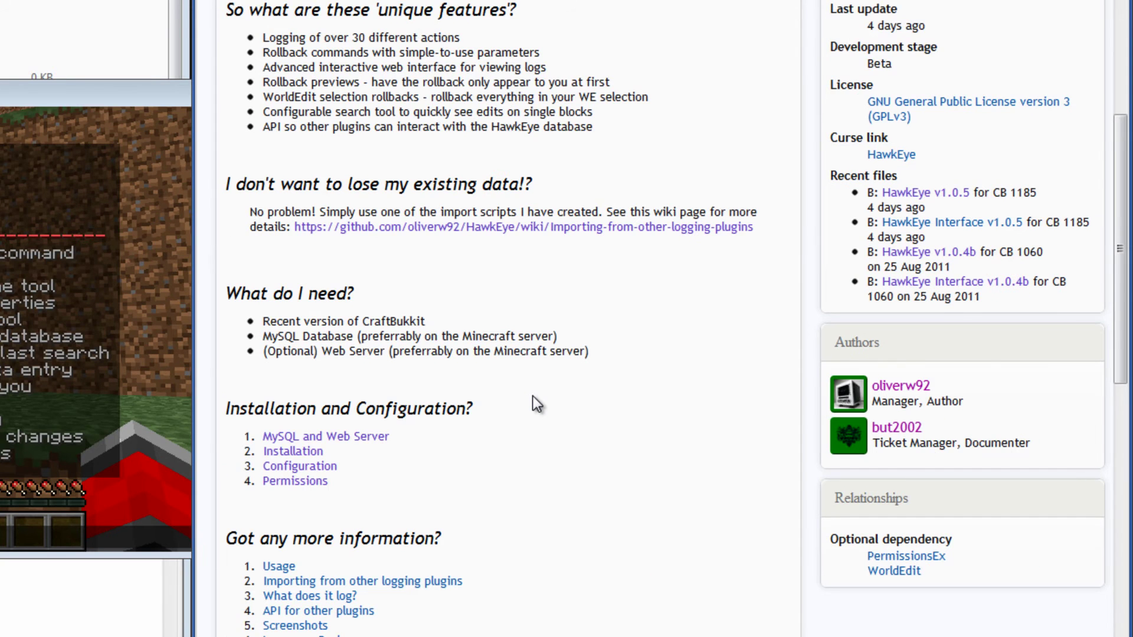
scroll(536, 404, down, 4)
scroll(536, 406, down, 2)
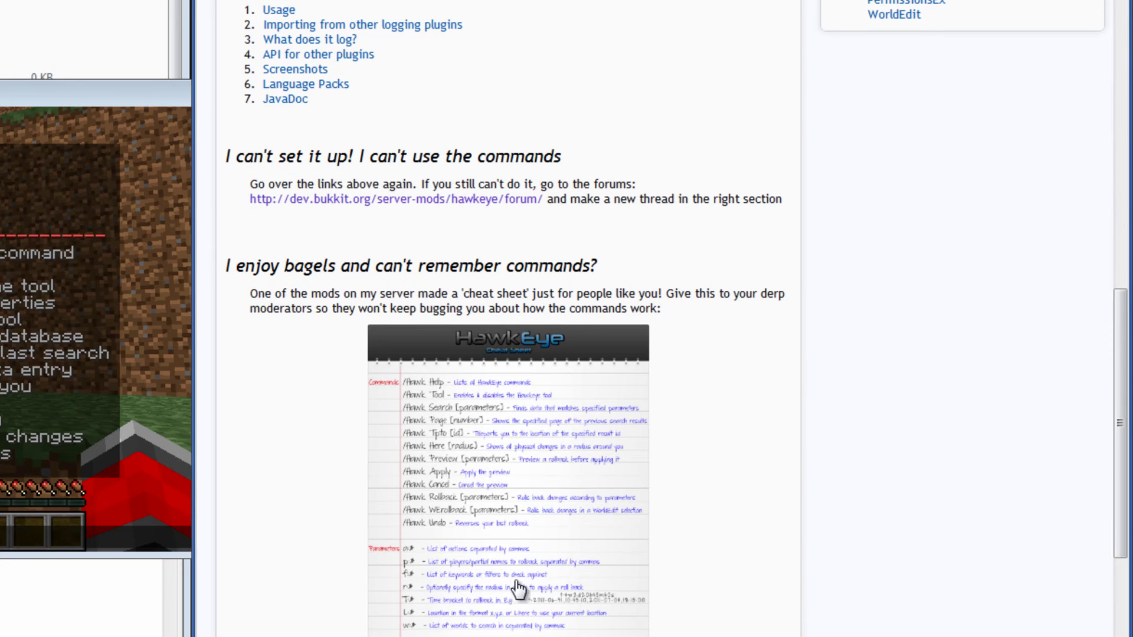
click(528, 535)
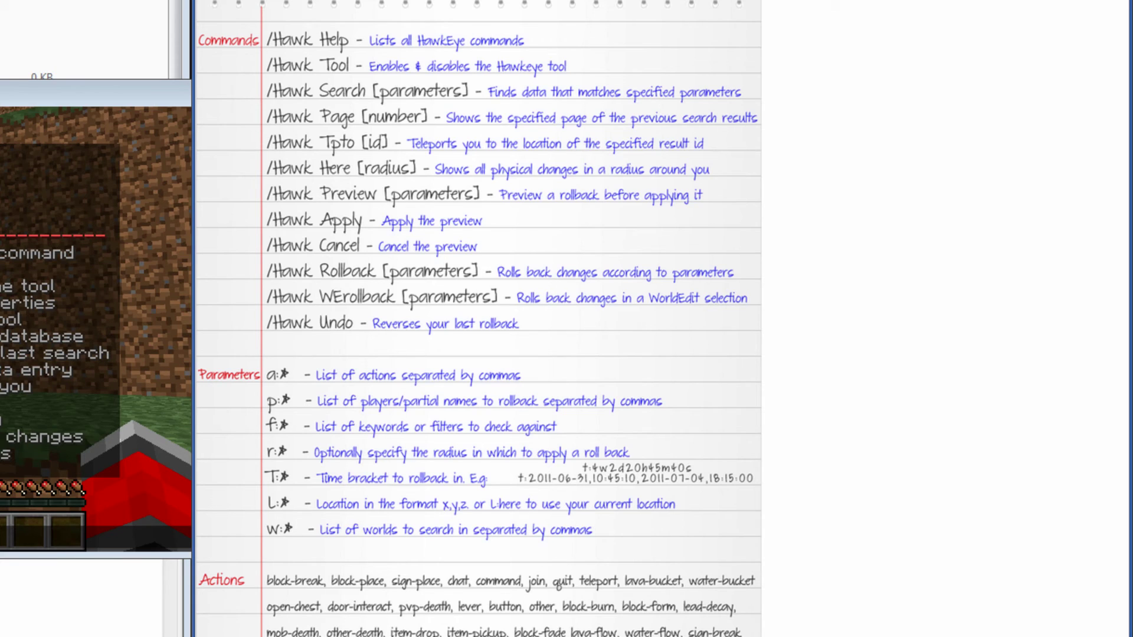
Step: Go to HawkEye's Permissions page listing permission systems and nodes like hawkeye.rollback and hawkeye.preview
click(475, 0)
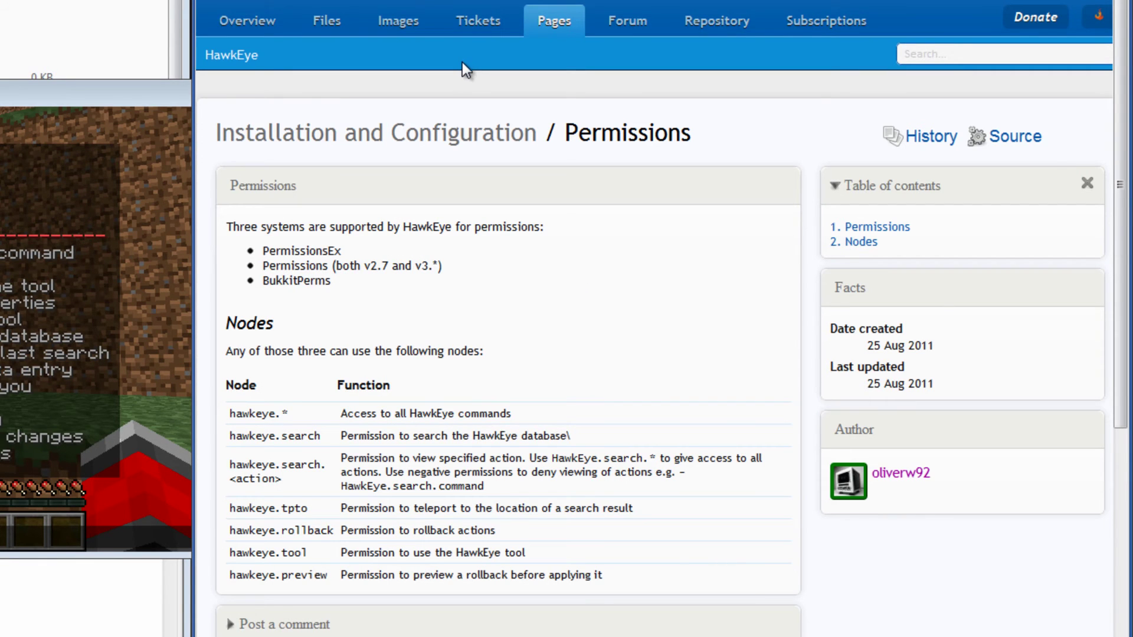